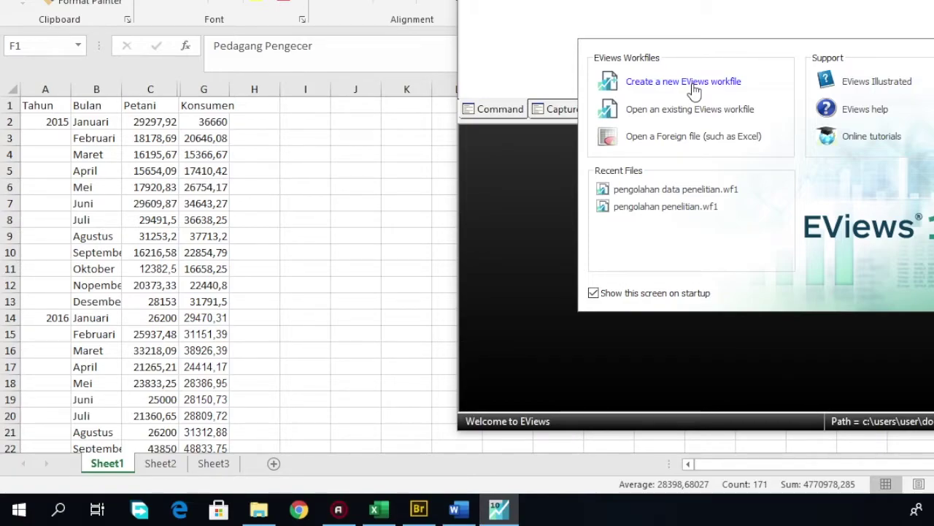
# Start creating a new EViews workfile and view its available date frequencies
pyautogui.click(681, 83)
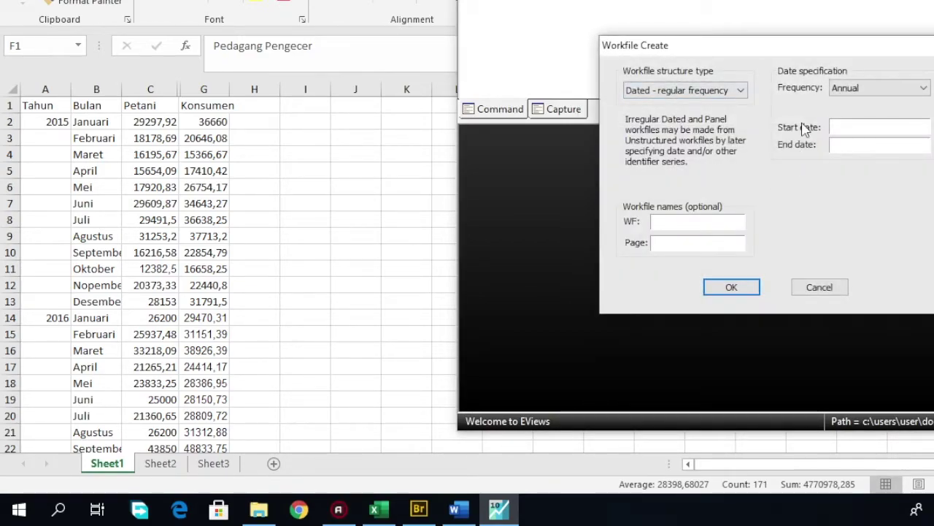
pyautogui.click(912, 97)
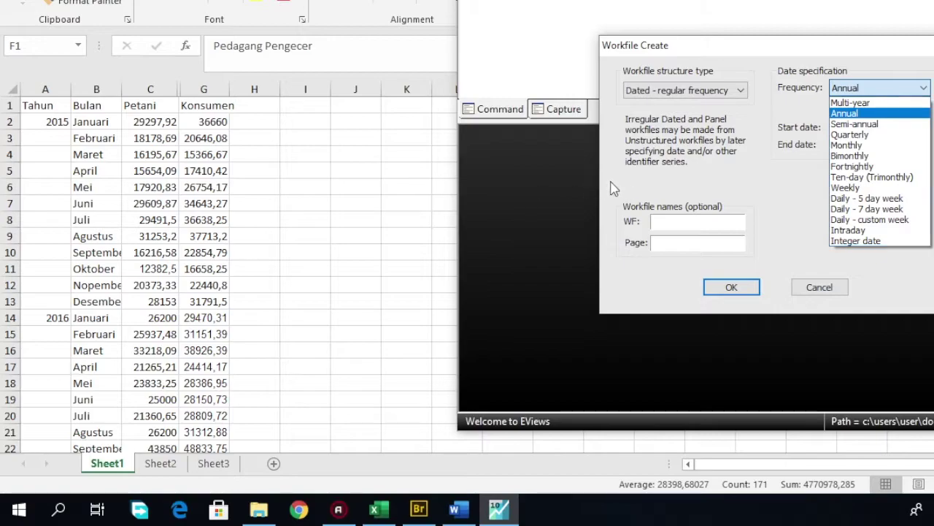
pyautogui.click(579, 181)
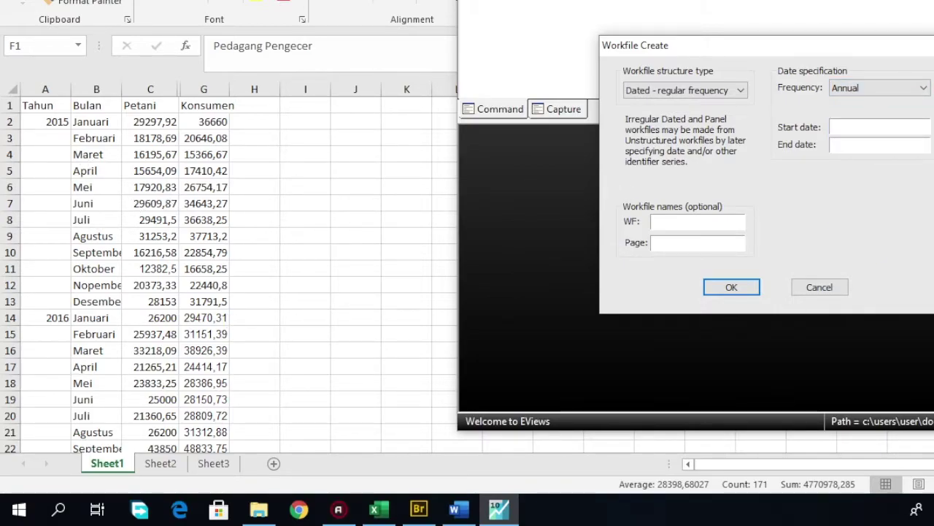
# Switch to Excel, check which years and months the price data on Sheet1 covers, and return to EViews
pyautogui.hotkey('alt', 'Tab')
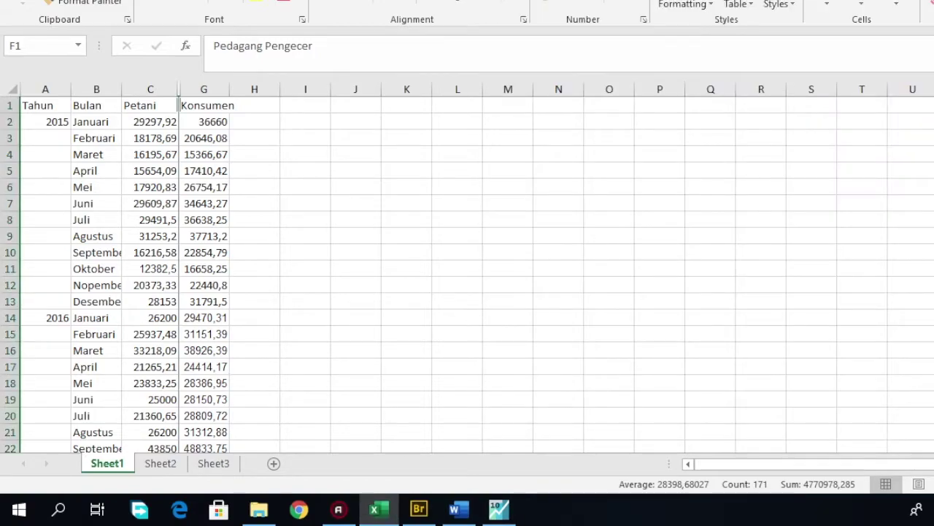
pyautogui.scroll(-2, 292, 278)
pyautogui.scroll(-10, 467, 277)
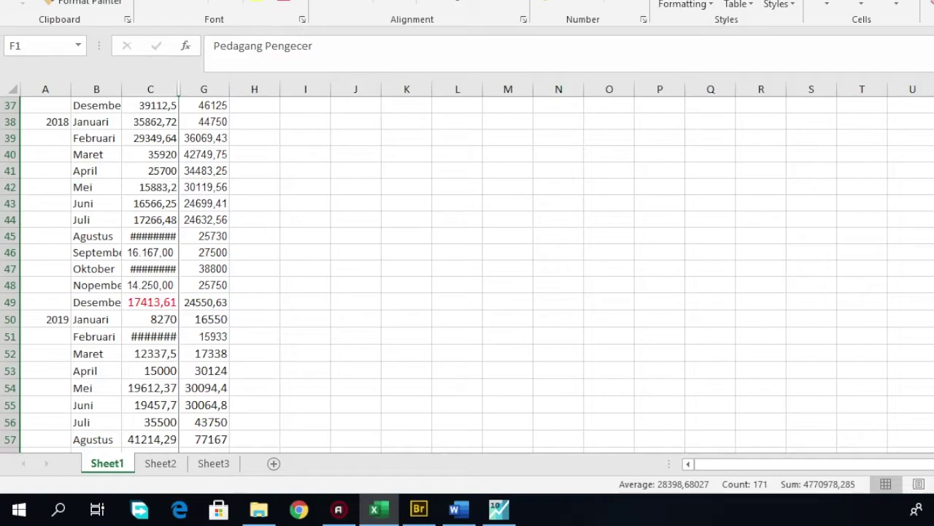
pyautogui.scroll(12, 570, 391)
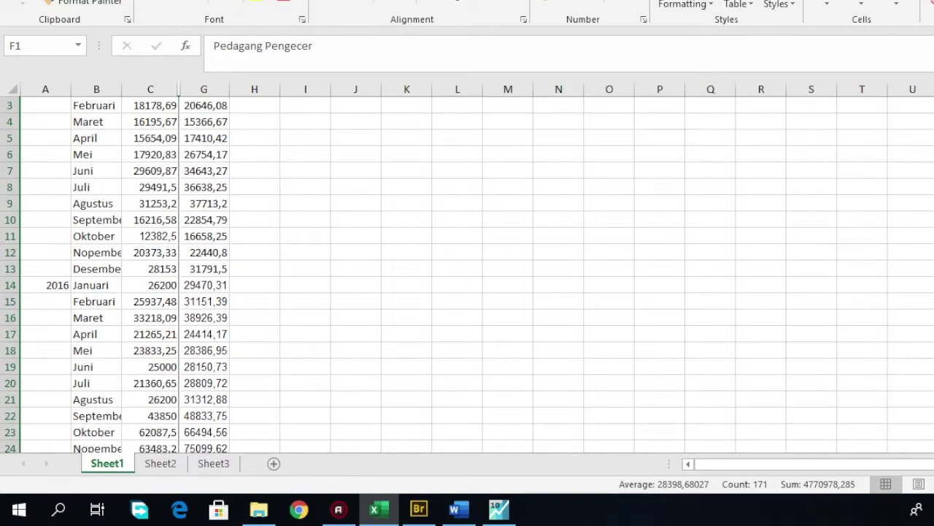
pyautogui.click(493, 517)
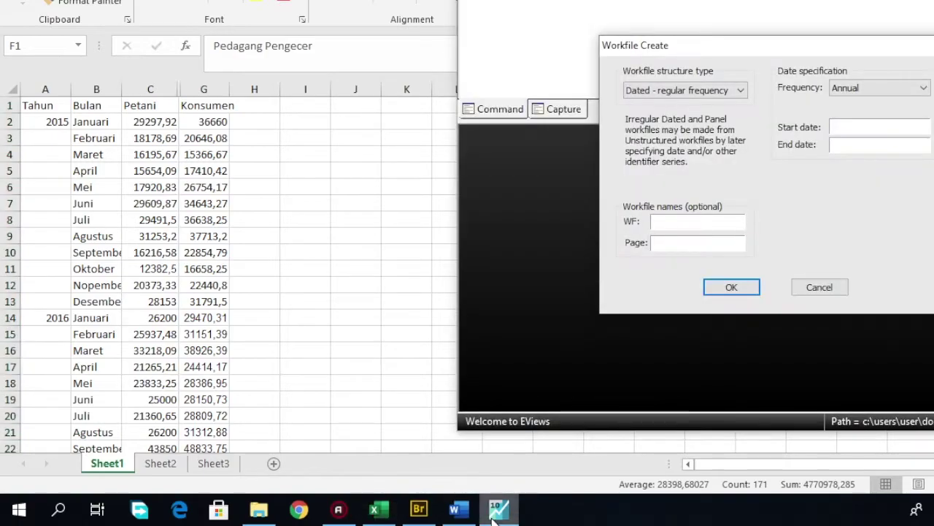
# Create the dated workfile with Monthly frequency, start date 2015 and end date 2019, and reposition its window
pyautogui.click(922, 89)
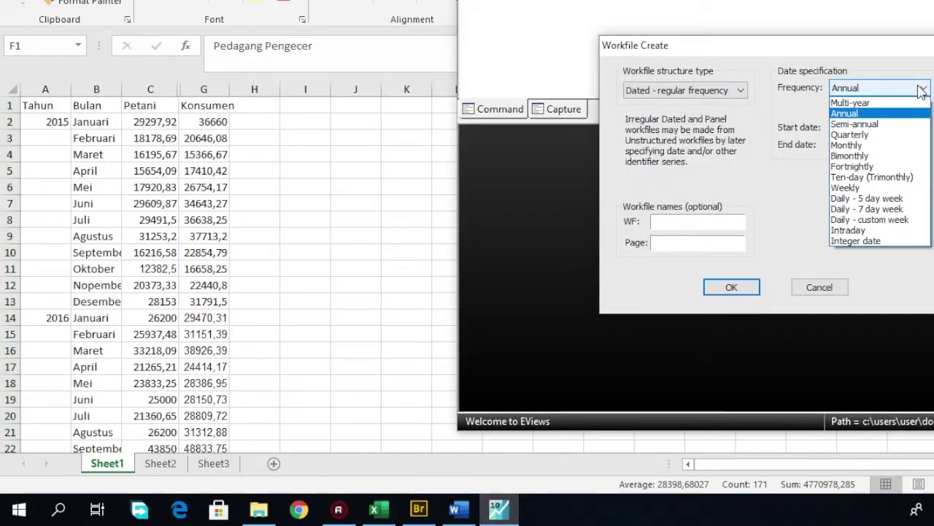
pyautogui.click(868, 145)
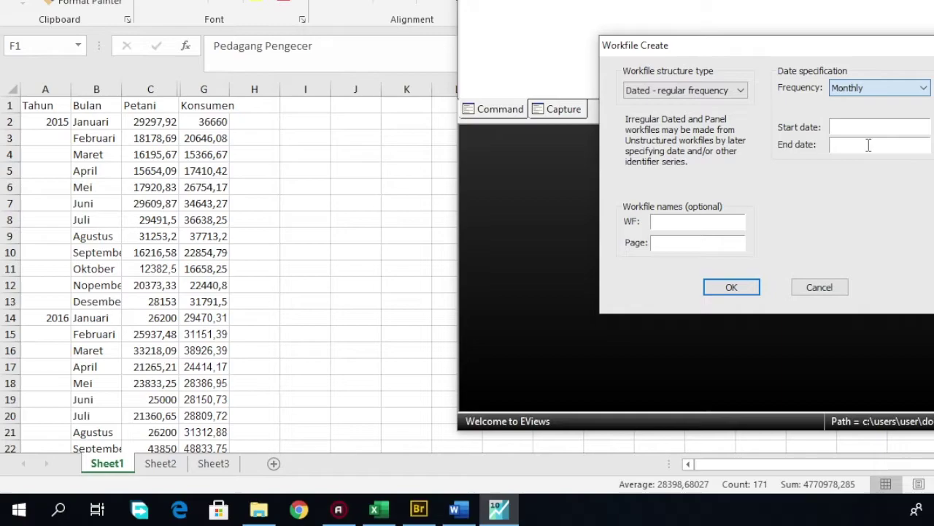
pyautogui.click(858, 130)
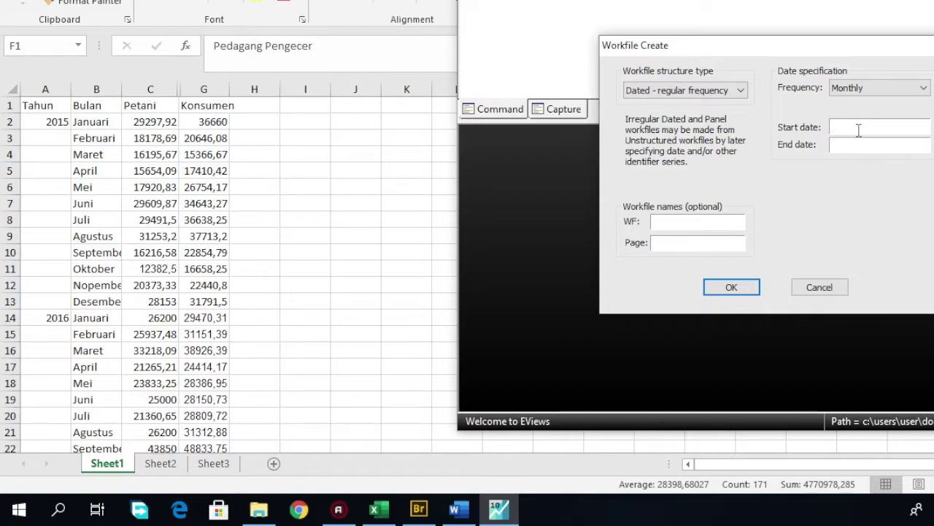
pyautogui.write('2015')
pyautogui.click(847, 144)
pyautogui.write('201')
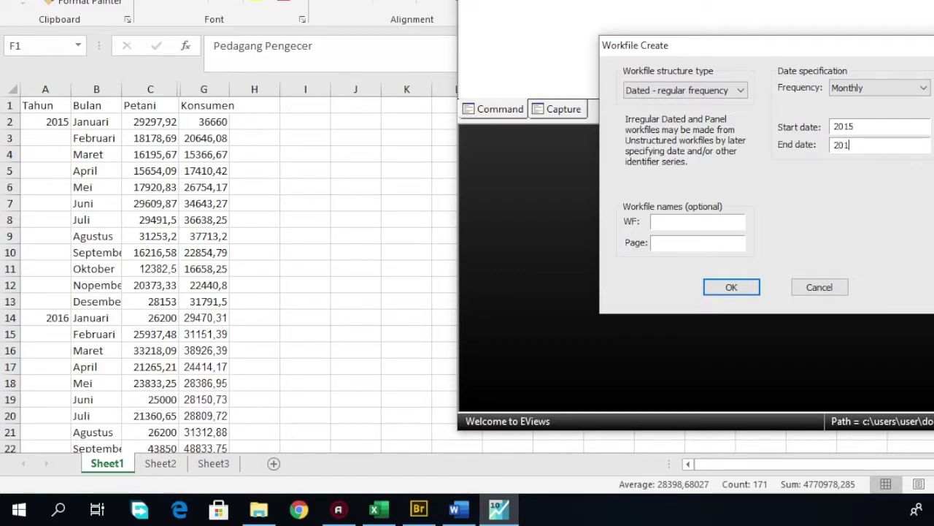
pyautogui.write('9')
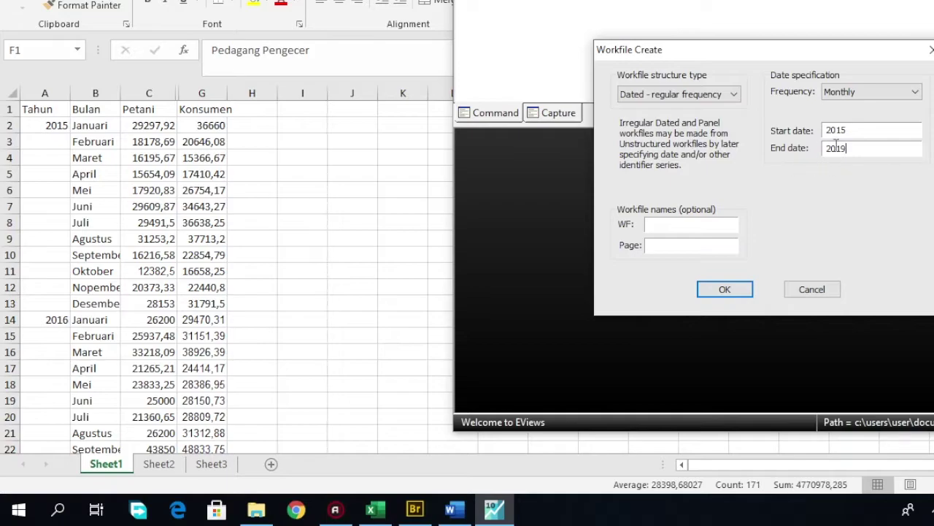
pyautogui.click(723, 290)
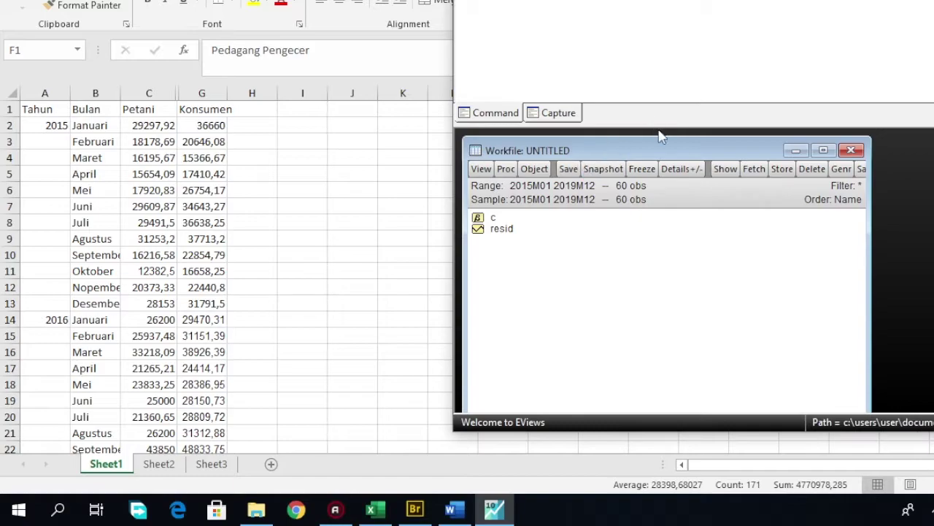
pyautogui.moveTo(654, 153); pyautogui.dragTo(663, 132)
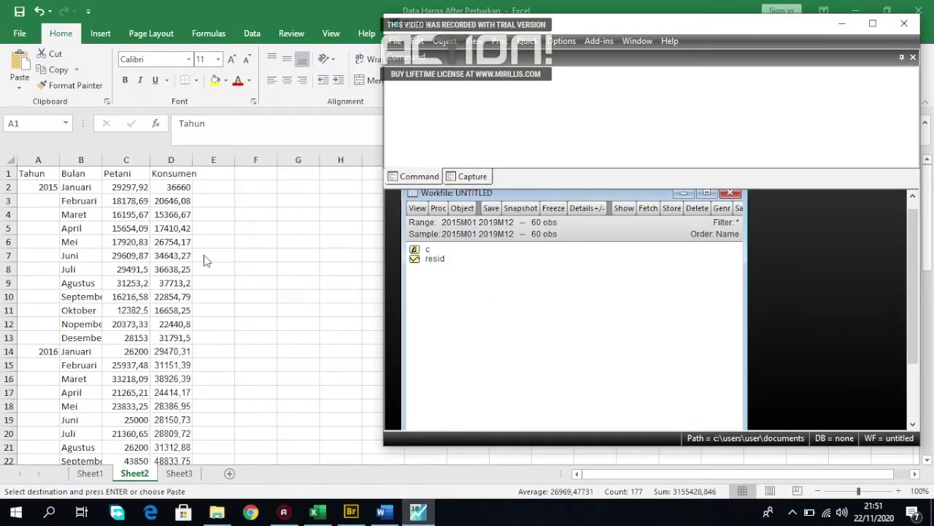
# Copy the Petani and Konsumen columns with their headers, range C1:D57, from Sheet2 of the Excel workbook
pyautogui.doubleClick(128, 175)
pyautogui.click(128, 175)
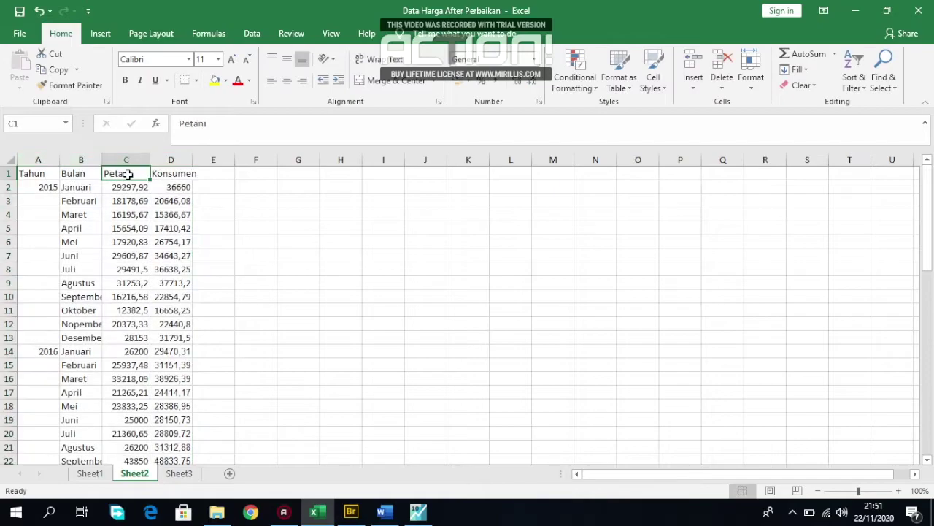
pyautogui.hotkey('shift', 'Right')
pyautogui.hotkey('shift', 'Down')
pyautogui.hotkey('shift', 'Down')
pyautogui.hotkey('shift', 'Down')
pyautogui.hotkey('shift', 'Down')
pyautogui.hotkey('shift', 'Down')
pyautogui.hotkey('shift', 'Down')
pyautogui.hotkey('shift', 'Down')
pyautogui.hotkey('shift', 'Down')
pyautogui.hotkey('shift', 'Down')
pyautogui.hotkey('shift', 'Down')
pyautogui.hotkey('shift', 'Down')
pyautogui.hotkey('shift', 'Down')
pyautogui.hotkey('shift', 'Down')
pyautogui.hotkey('shift', 'Down')
pyautogui.hotkey('shift', 'Down')
pyautogui.hotkey('shift', 'Down')
pyautogui.hotkey('shift', 'Down')
pyautogui.hotkey('shift', 'Down')
pyautogui.hotkey('shift', 'Down')
pyautogui.hotkey('shift', 'Down')
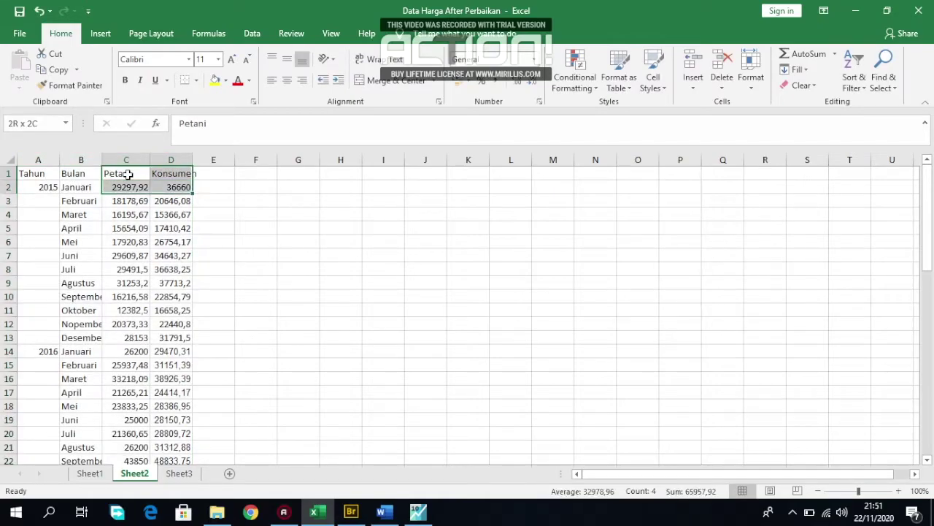
pyautogui.hotkey('shift', 'Down')
pyautogui.hotkey('shift', 'Down')
pyautogui.hotkey('shift', 'Down')
pyautogui.hotkey('shift', 'Down')
pyautogui.hotkey('shift', 'Down')
pyautogui.hotkey('shift', 'Down')
pyautogui.hotkey('shift', 'Down')
pyautogui.hotkey('shift', 'Down')
pyautogui.hotkey('shift', 'Down')
pyautogui.hotkey('shift', 'Down')
pyautogui.hotkey('shift', 'Down')
pyautogui.hotkey('shift', 'Down')
pyautogui.hotkey('shift', 'Down')
pyautogui.hotkey('shift', 'Down')
pyautogui.hotkey('shift', 'Down')
pyautogui.hotkey('shift', 'Down')
pyautogui.hotkey('shift', 'Down')
pyautogui.hotkey('shift', 'Down')
pyautogui.hotkey('shift', 'Down')
pyautogui.hotkey('shift', 'Down')
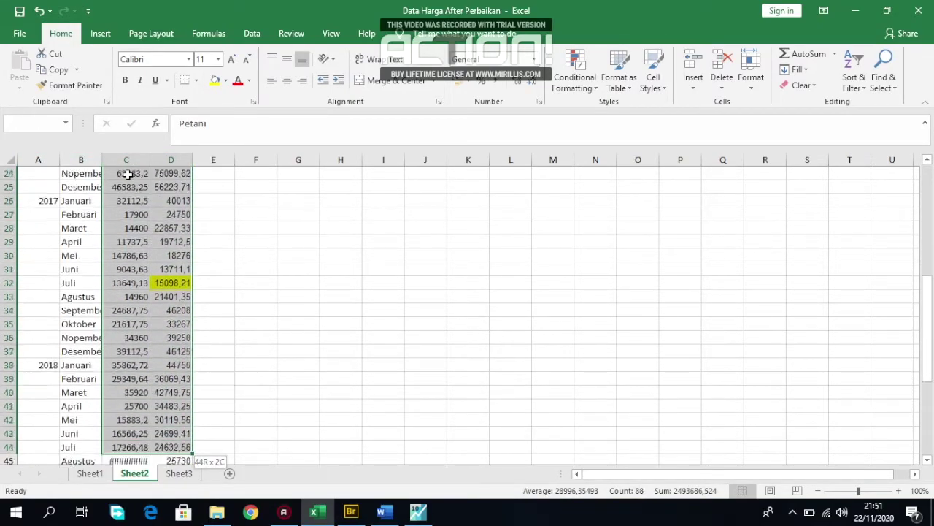
pyautogui.hotkey('shift', 'Up')
pyautogui.hotkey('shift', 'Up')
pyautogui.hotkey('shift', 'Up')
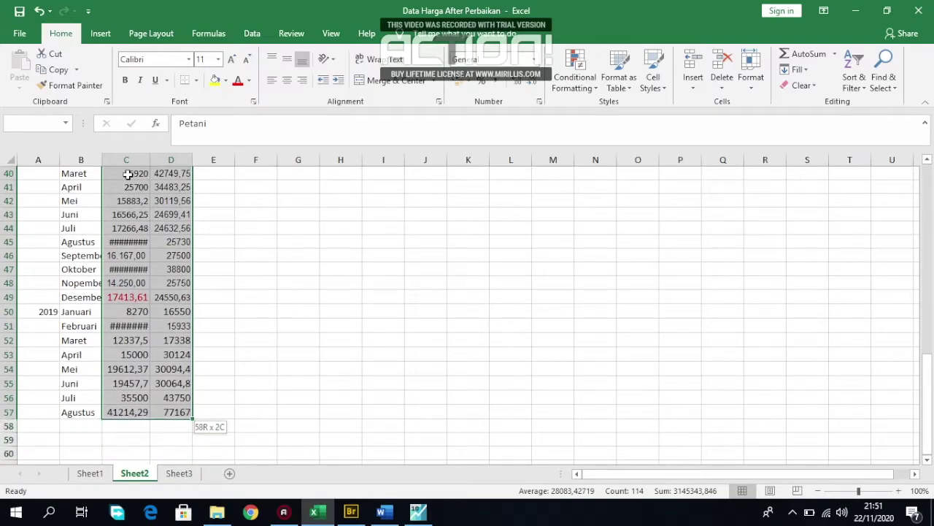
pyautogui.hotkey('ctrl', 'c')
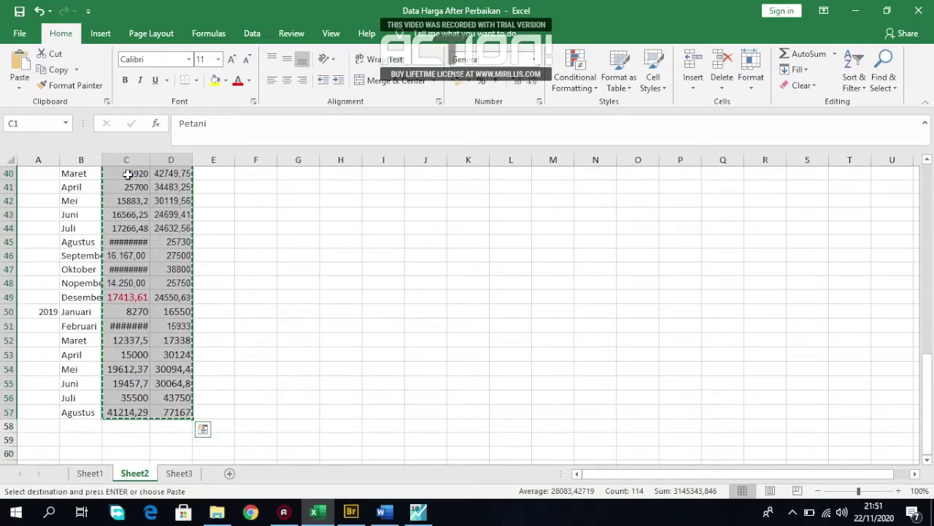
# Paste the copied Excel data into the EViews workfile, accepting one names-only header line and the Petani and Konsumen column settings
pyautogui.click(429, 518)
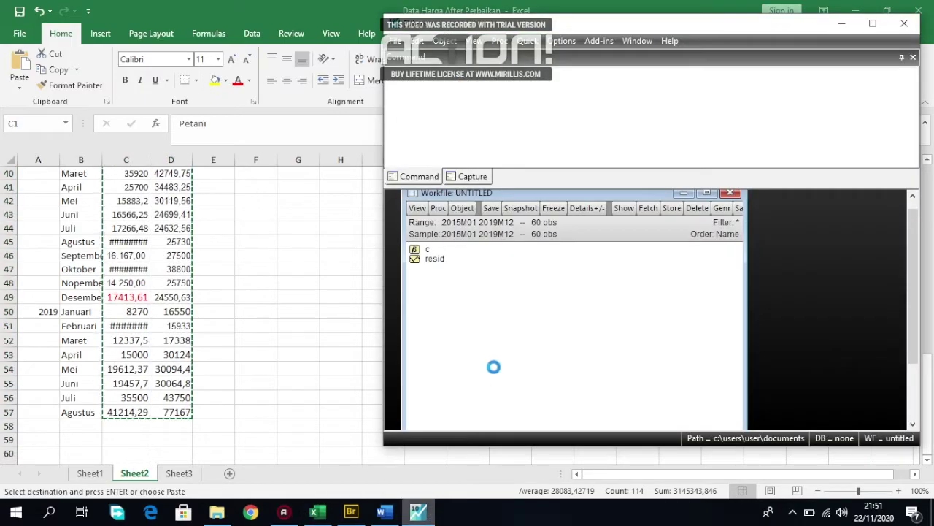
pyautogui.rightClick(541, 317)
pyautogui.click(573, 383)
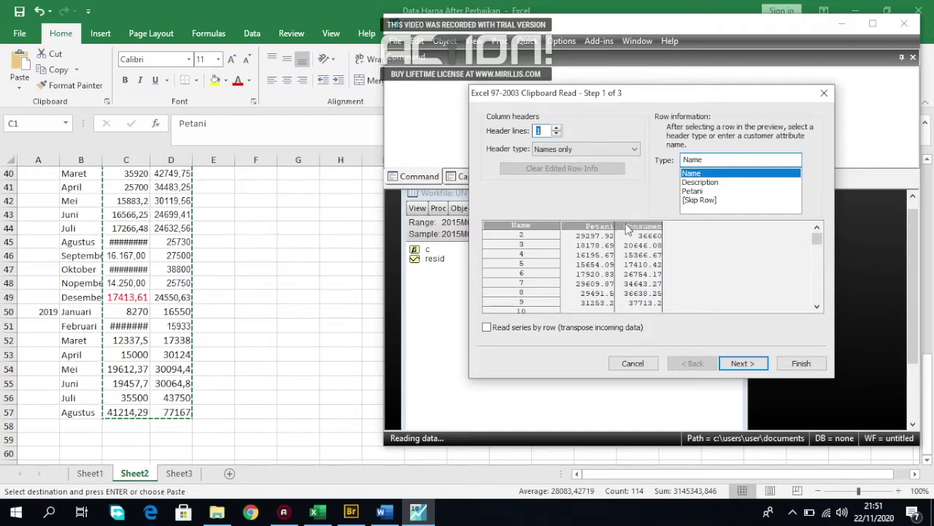
pyautogui.click(739, 364)
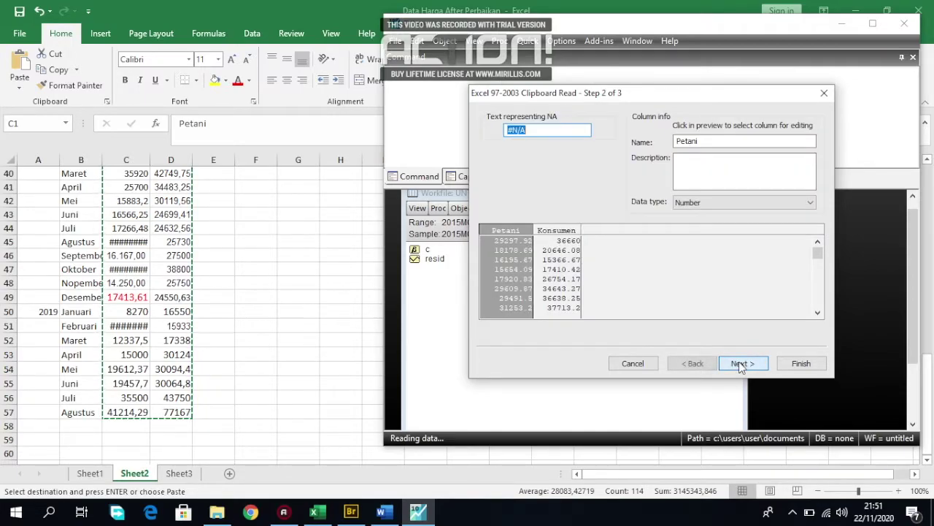
pyautogui.click(524, 235)
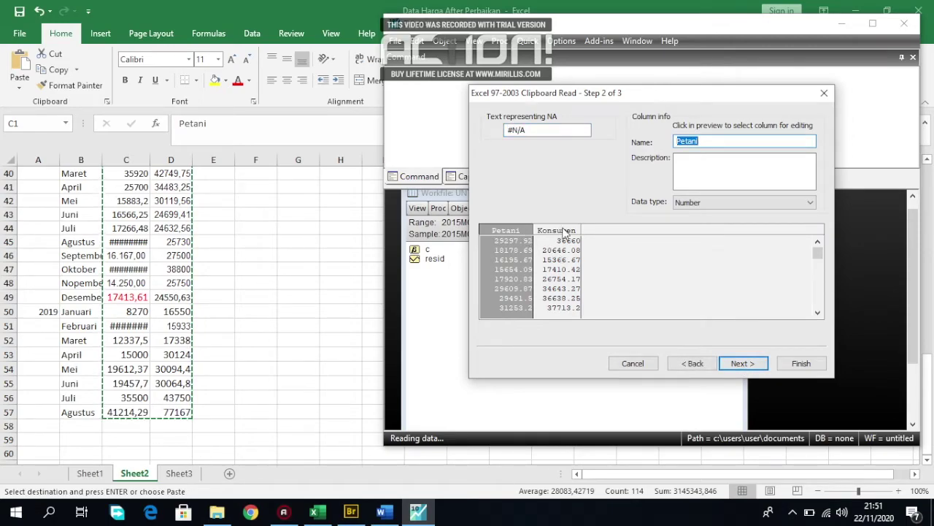
pyautogui.click(758, 366)
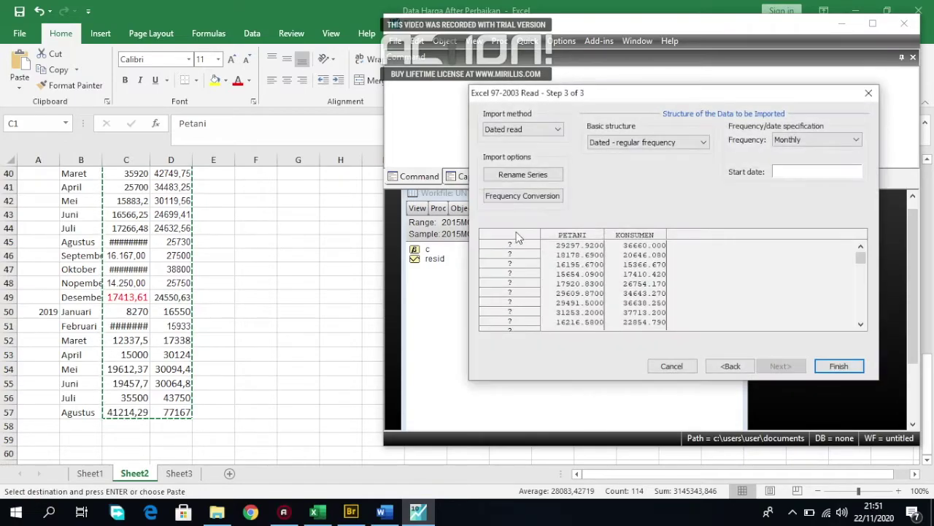
# Set the import start date to 2015, finish the import, and link the imported series to the external source
pyautogui.click(788, 175)
pyautogui.write('2015')
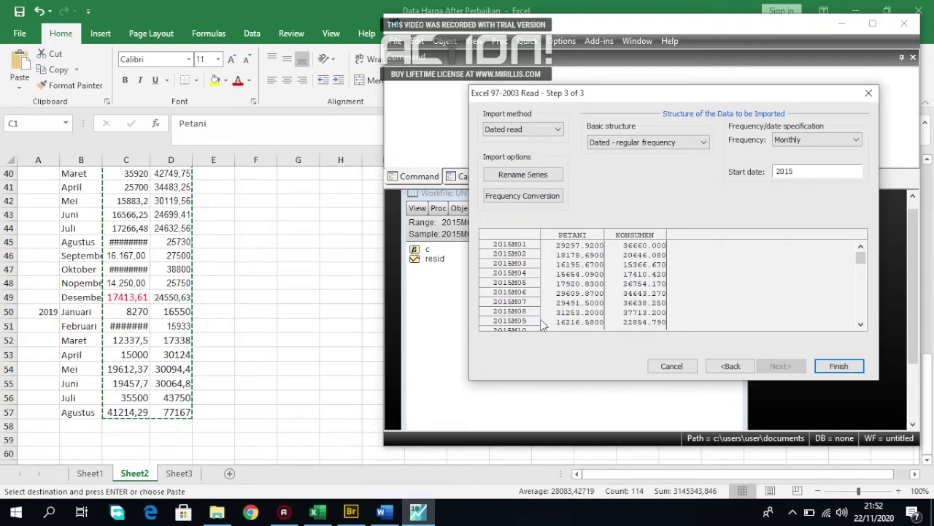
pyautogui.click(838, 367)
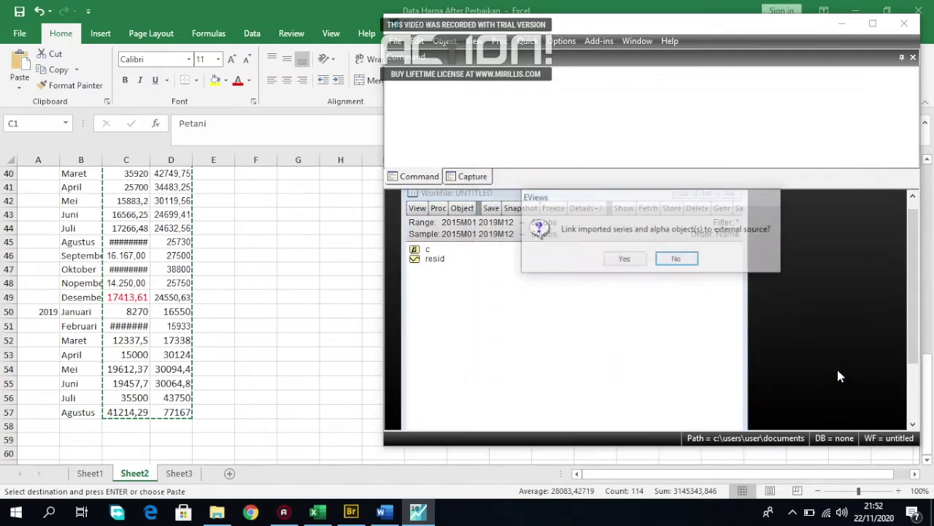
pyautogui.click(624, 259)
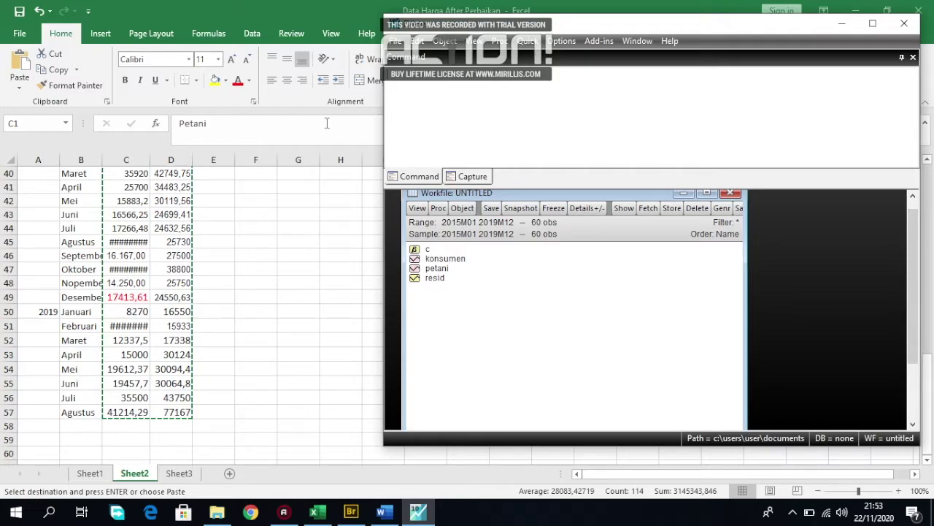
# Open a new equation estimation and enter the specification "petani c petani"
pyautogui.click(525, 43)
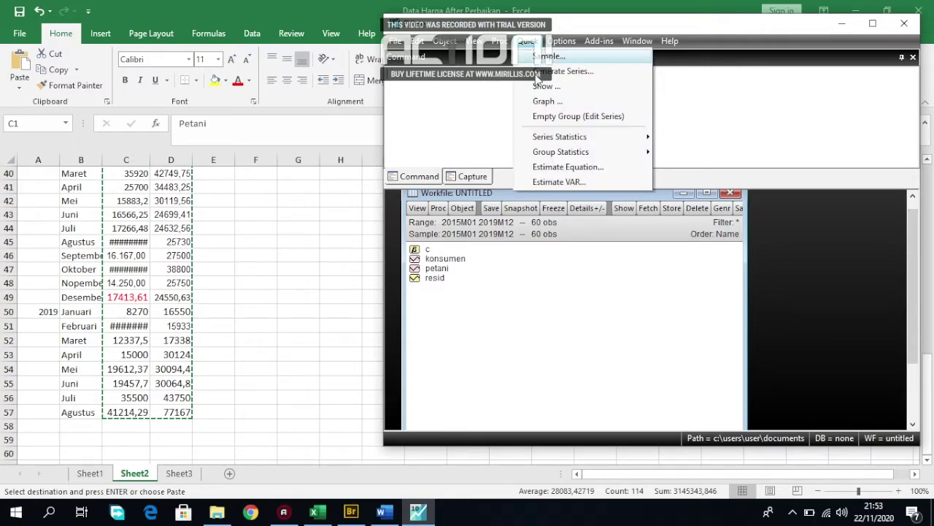
pyautogui.moveTo(554, 139)
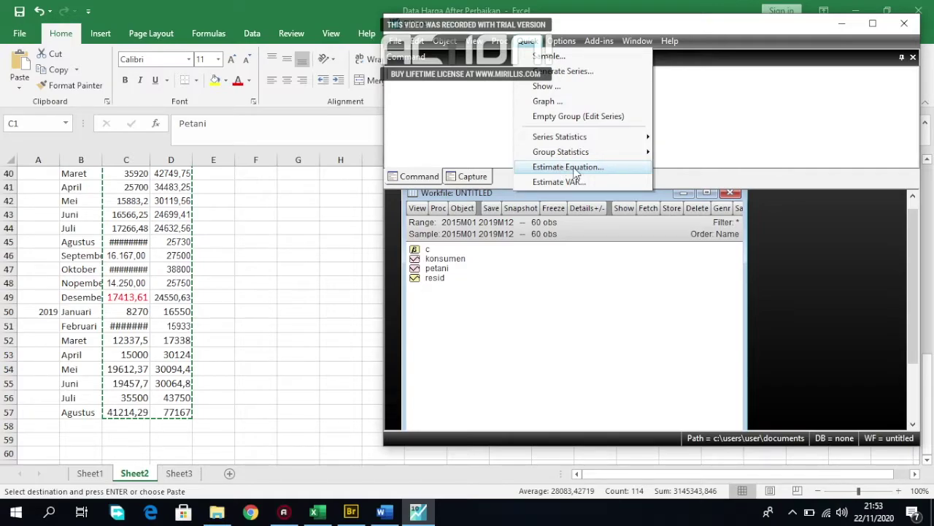
pyautogui.click(575, 172)
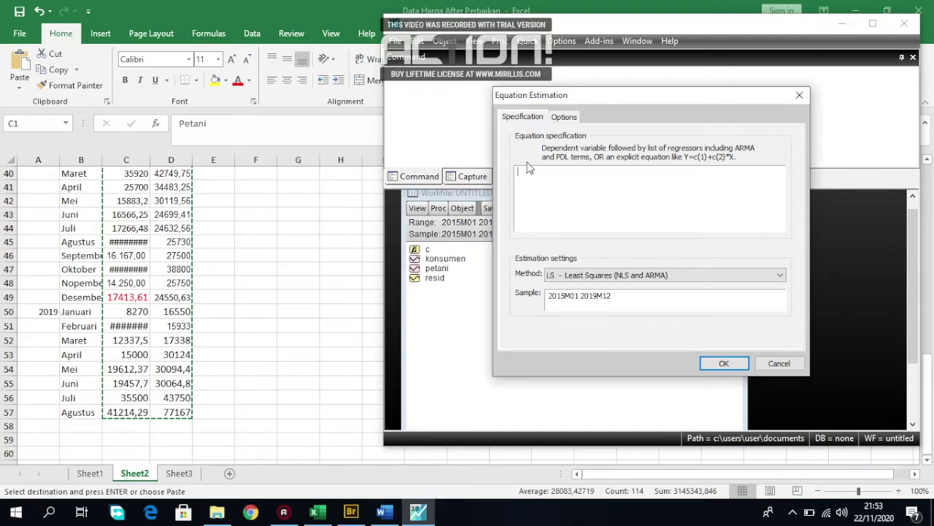
pyautogui.write('petani c petani')
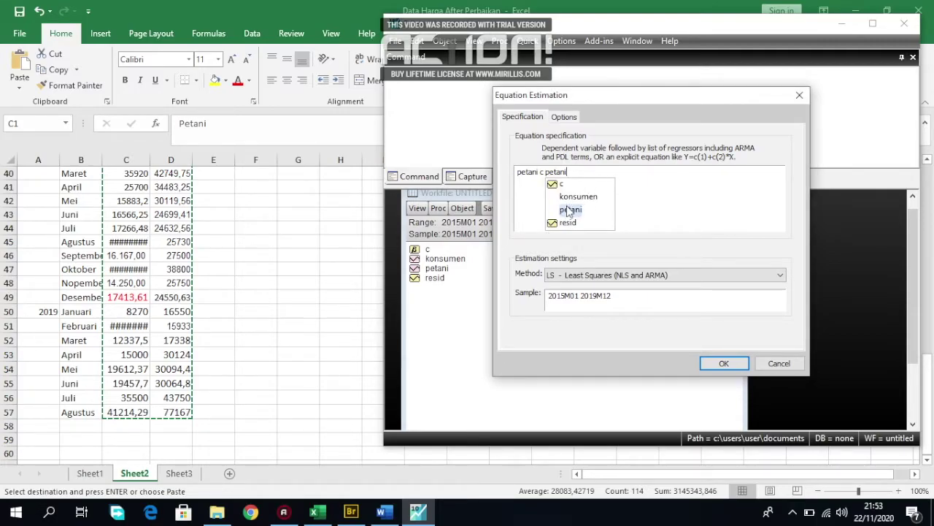
pyautogui.click(569, 209)
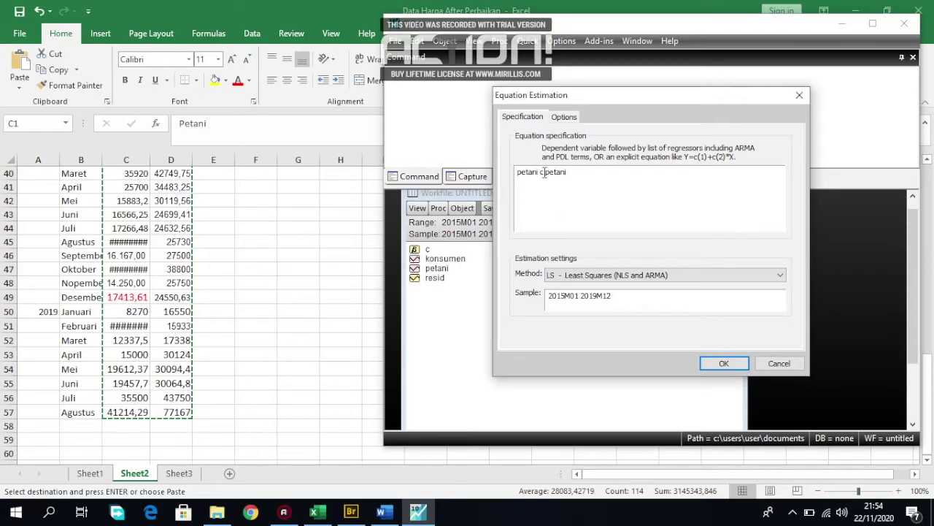
# Re-enter the constant c and the dependent variable petani in the equation specification
pyautogui.press('BackSpace')
pyautogui.write('c')
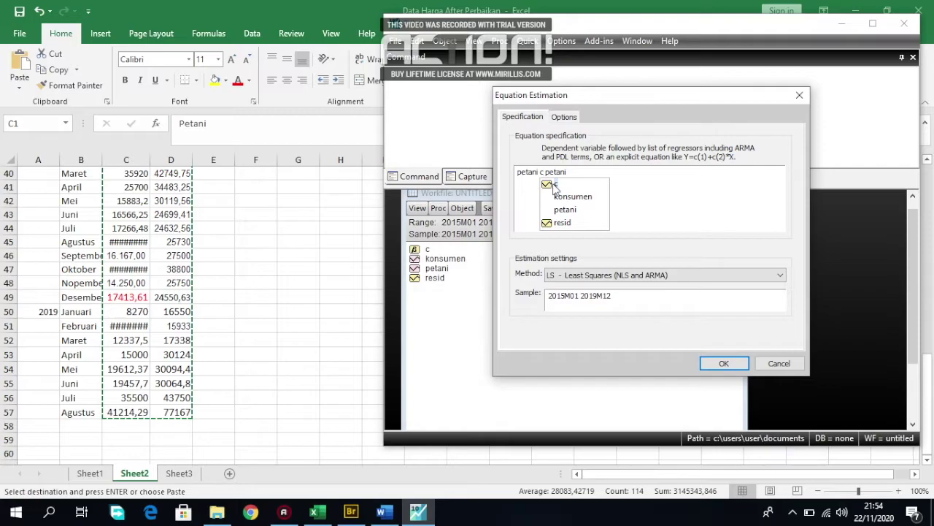
pyautogui.click(555, 186)
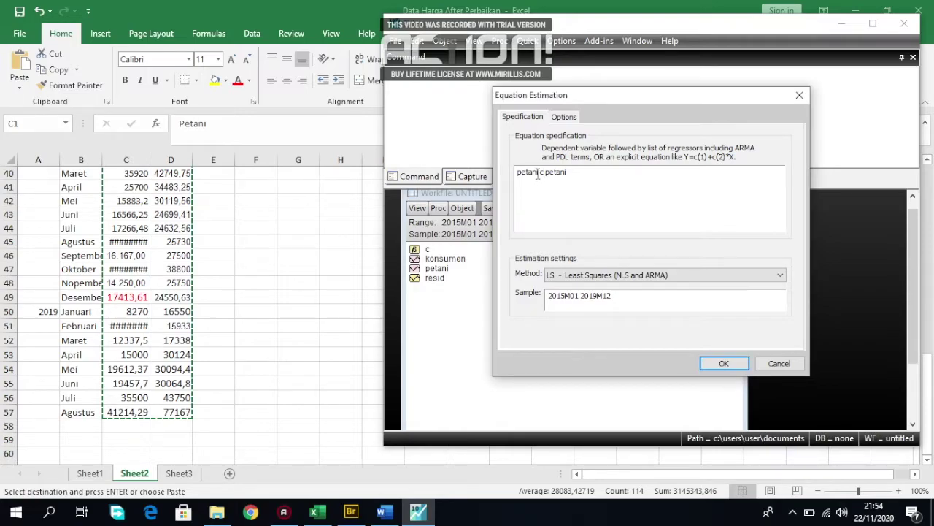
pyautogui.press('Left')
pyautogui.press('Left')
pyautogui.press('BackSpace')
pyautogui.press('BackSpace')
pyautogui.press('BackSpace')
pyautogui.press('BackSpace')
pyautogui.press('BackSpace')
pyautogui.press('BackSpace')
pyautogui.write('petani')
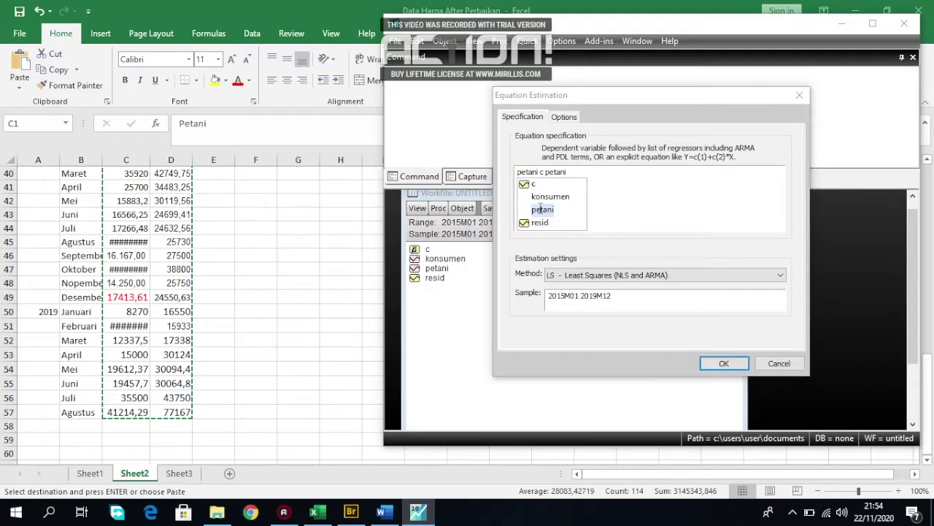
pyautogui.click(575, 171)
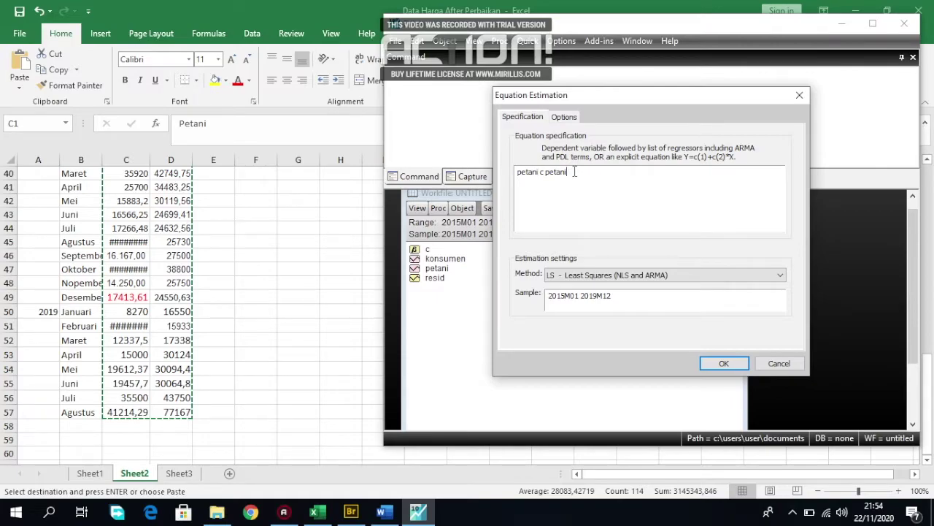
# Complete the specification as "petani c petani(-1) konsumen konsumen(-1)" and estimate the equation by least squares
pyautogui.write('(-1)')
pyautogui.write('konsumen')
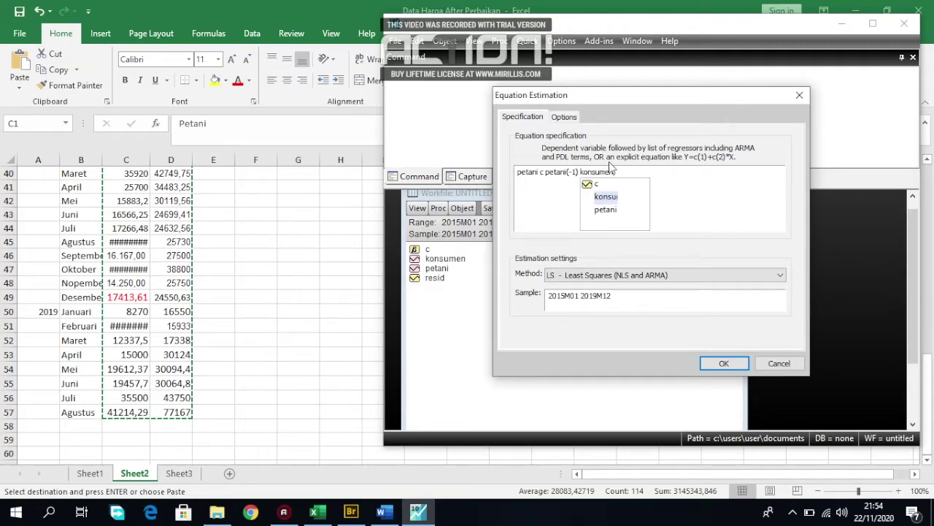
pyautogui.click(607, 197)
pyautogui.write('konsumen')
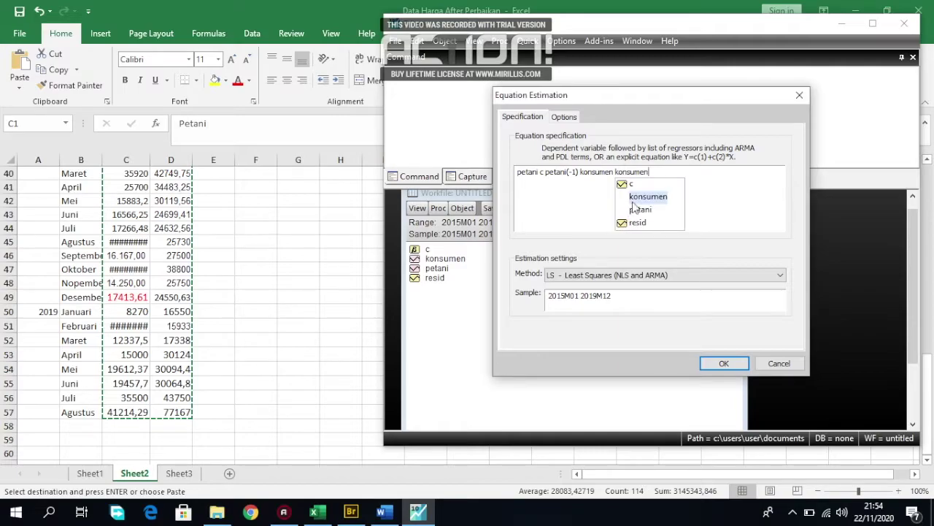
pyautogui.click(639, 199)
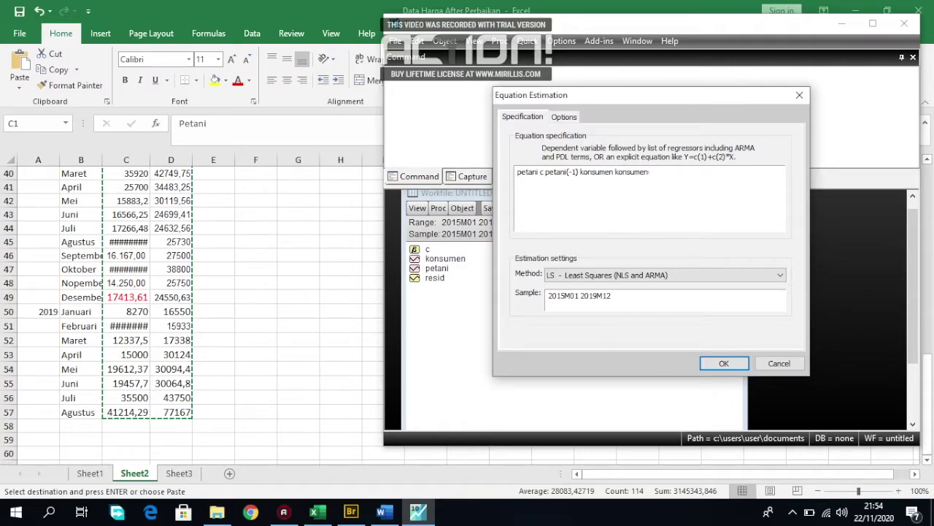
pyautogui.write('(-1)')
pyautogui.click(723, 365)
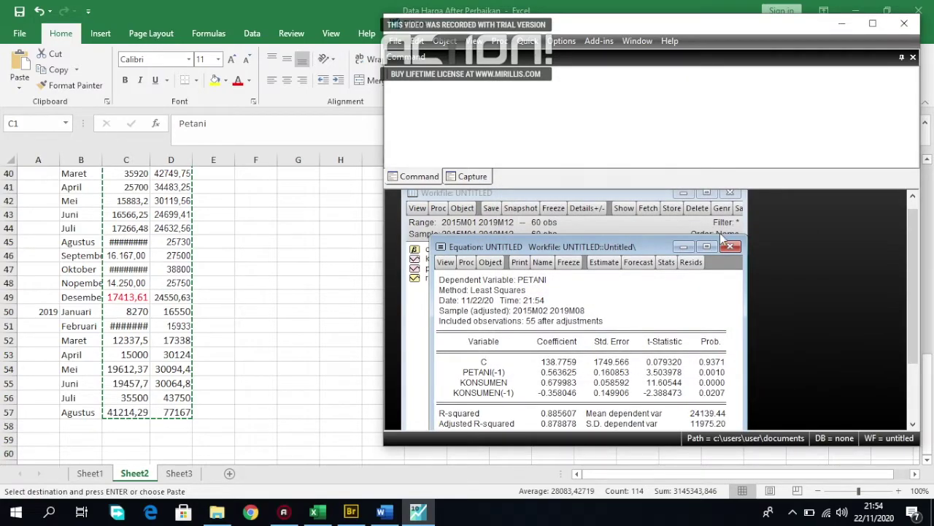
# Copy the whole least squares output with numbers as displayed and paste it into the blank Word document
pyautogui.moveTo(633, 246); pyautogui.dragTo(622, 194)
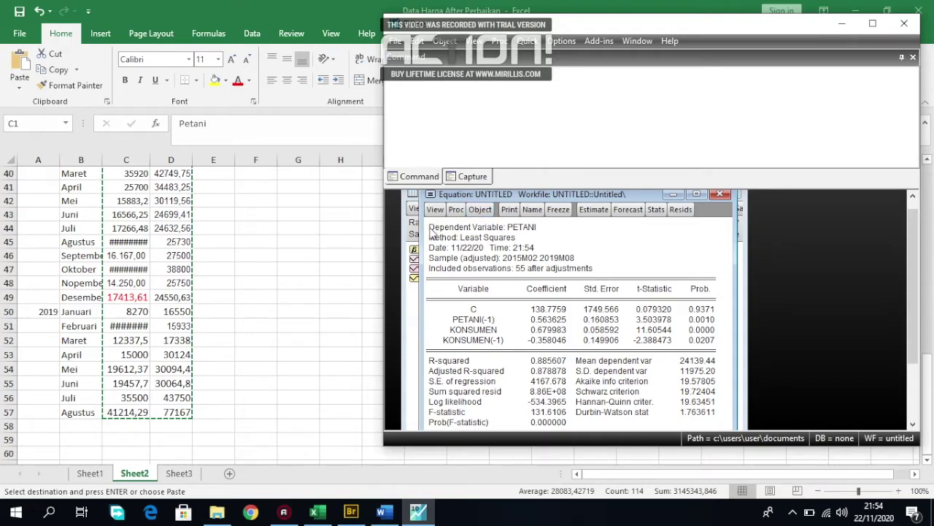
pyautogui.moveTo(431, 230); pyautogui.dragTo(757, 441)
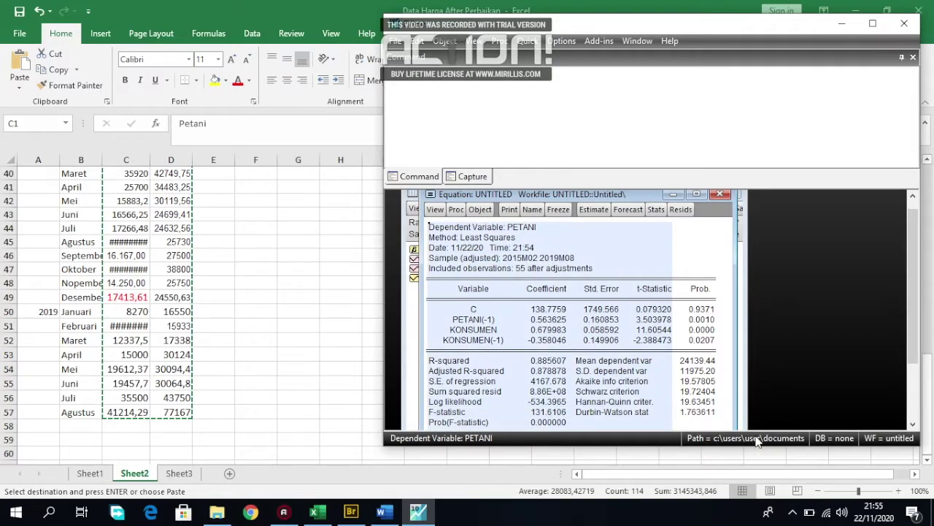
pyautogui.hotkey('ctrl', 'c')
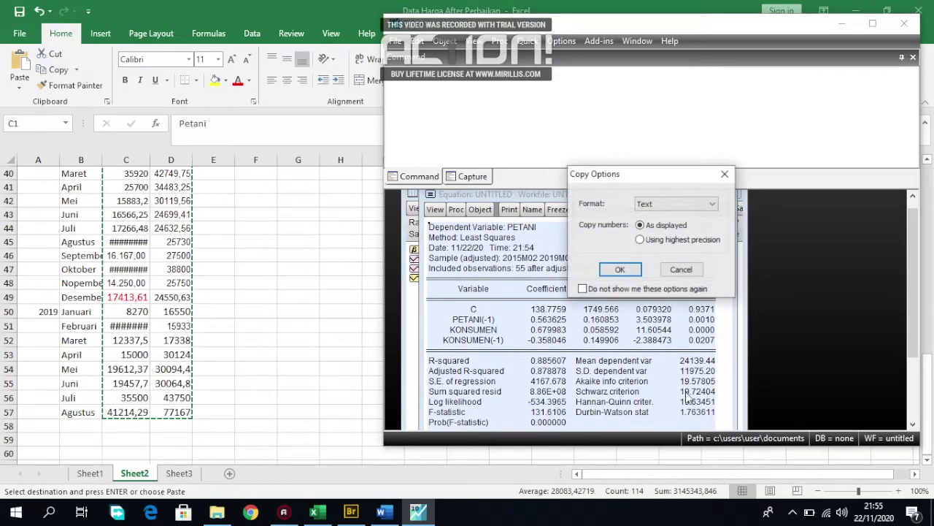
pyautogui.click(617, 269)
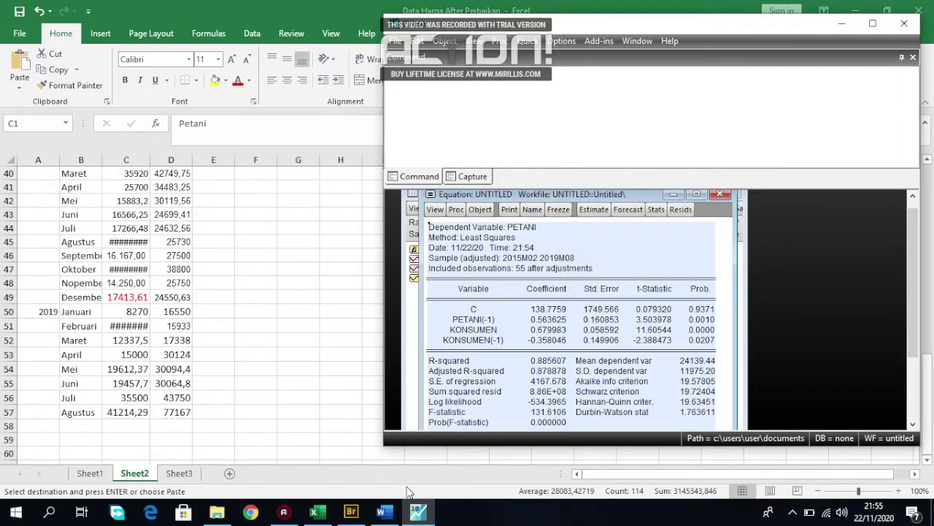
pyautogui.moveTo(394, 517)
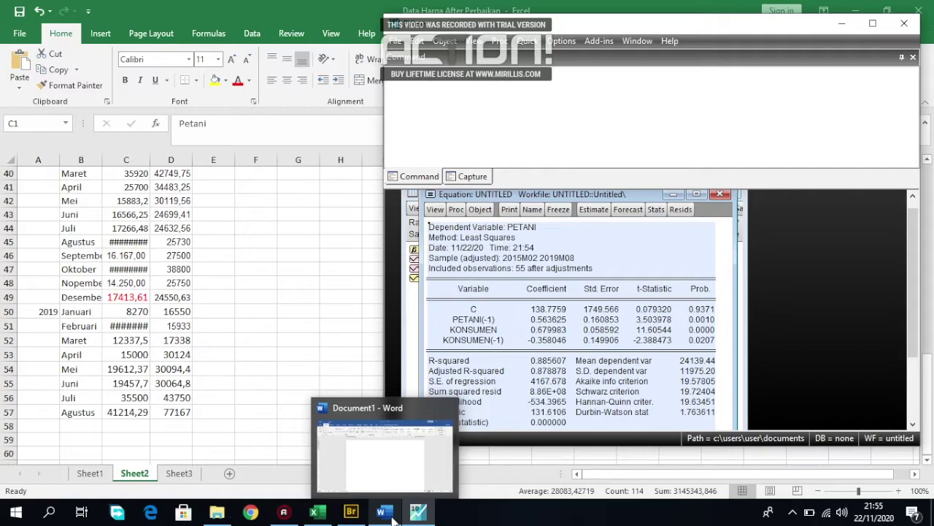
pyautogui.click(380, 455)
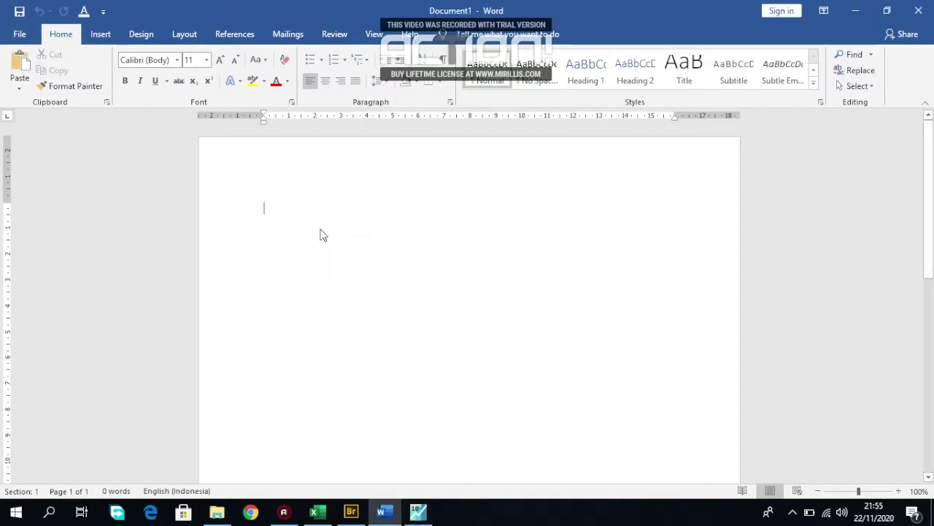
pyautogui.hotkey('ctrl', 'v')
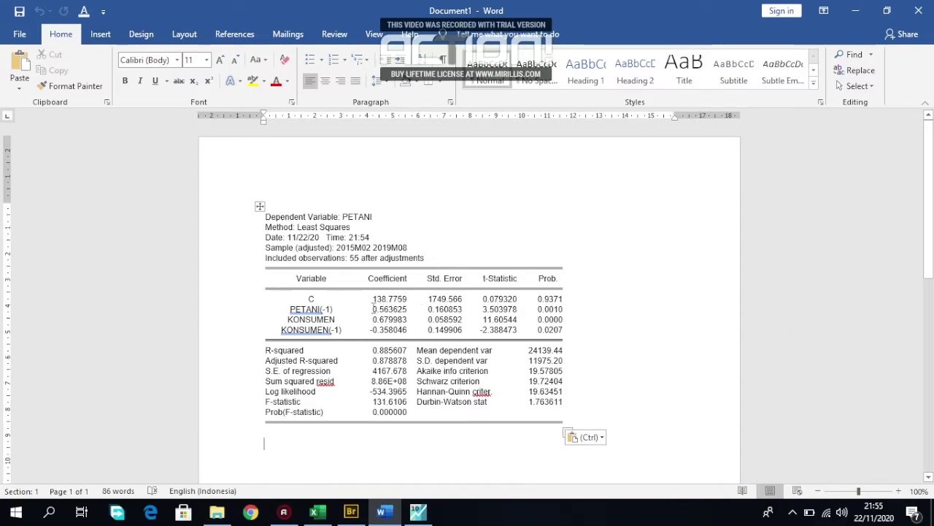
# Add the lines "IMC =" and "b2 =" below the pasted output table, keeping the b lowercase
pyautogui.doubleClick(389, 308)
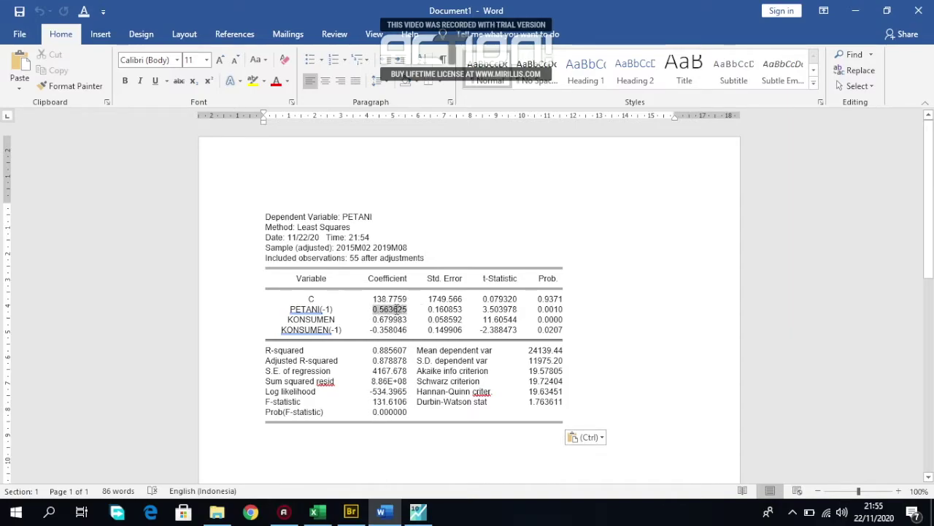
pyautogui.moveTo(369, 330); pyautogui.dragTo(407, 331)
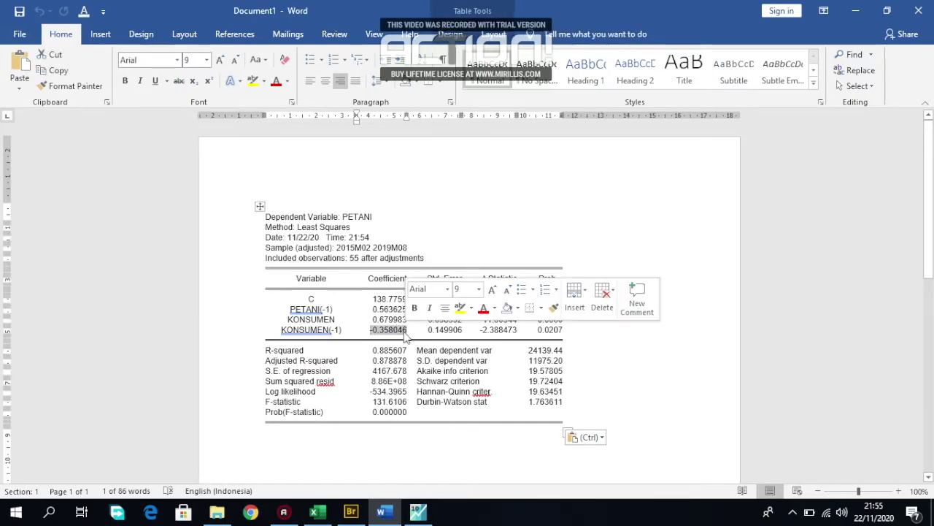
pyautogui.click(278, 460)
pyautogui.write('IMC =')
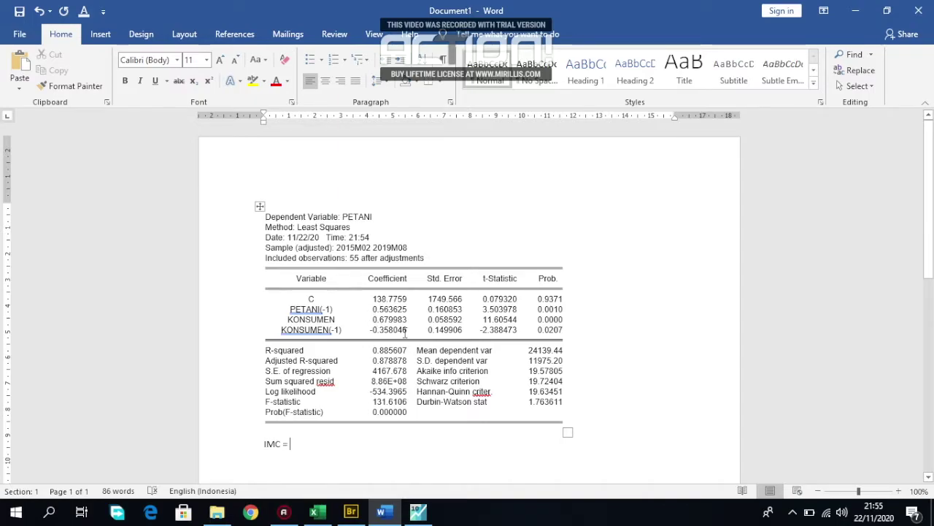
pyautogui.press('Return')
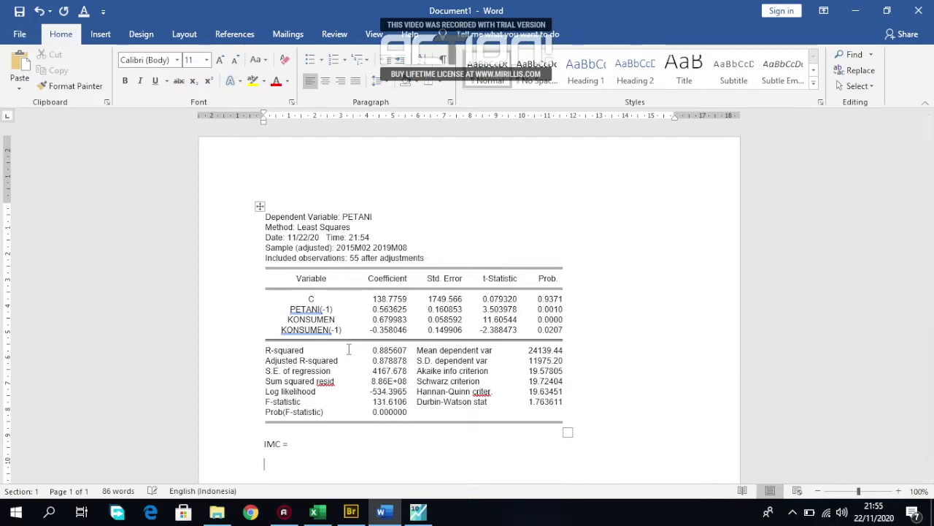
pyautogui.write('b2 =')
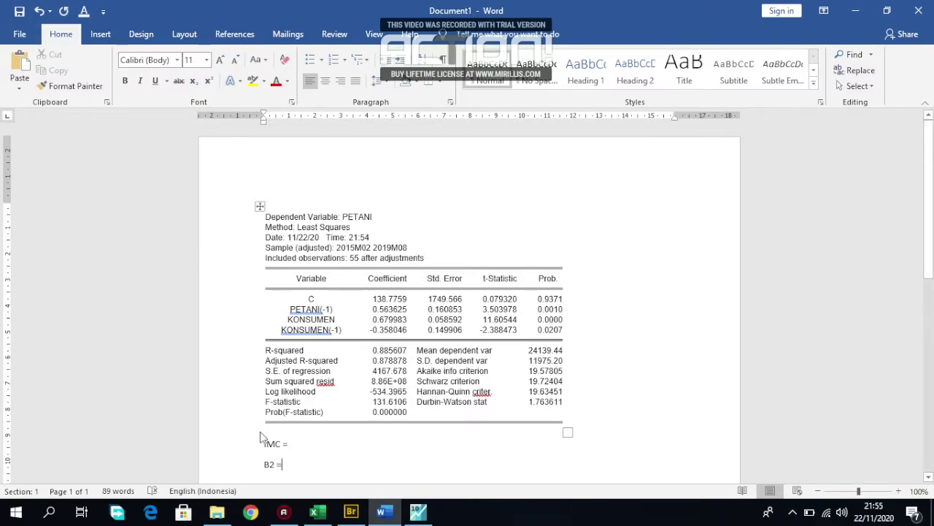
pyautogui.press('BackSpace')
pyautogui.press('BackSpace')
pyautogui.press('BackSpace')
pyautogui.press('BackSpace')
pyautogui.write('b')
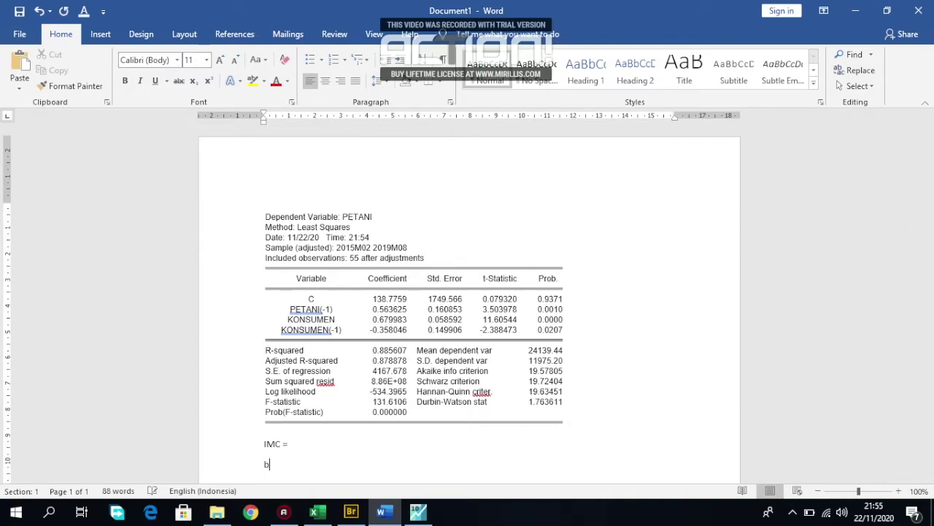
pyautogui.write('2  =')
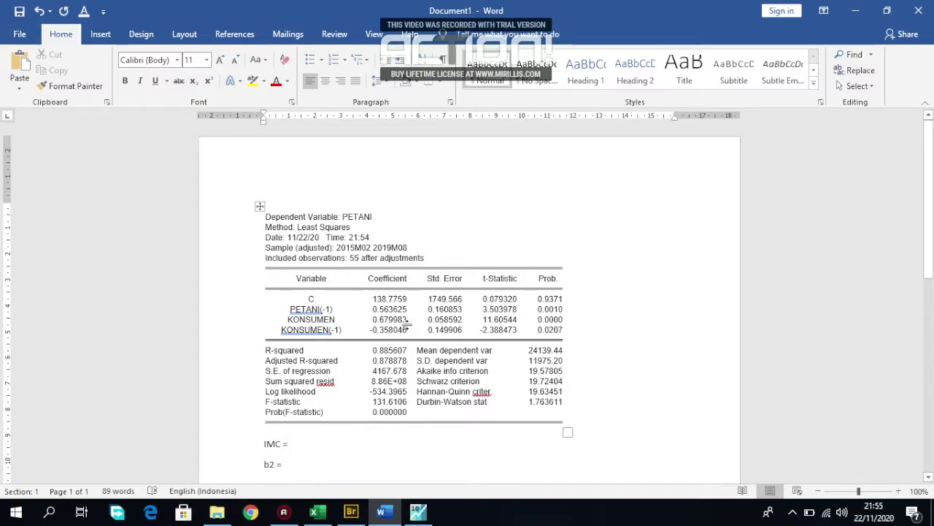
# Copy the KONSUMEN coefficient 0.679983 from the table as the value of b2
pyautogui.moveTo(410, 321); pyautogui.dragTo(387, 322)
pyautogui.click(388, 322)
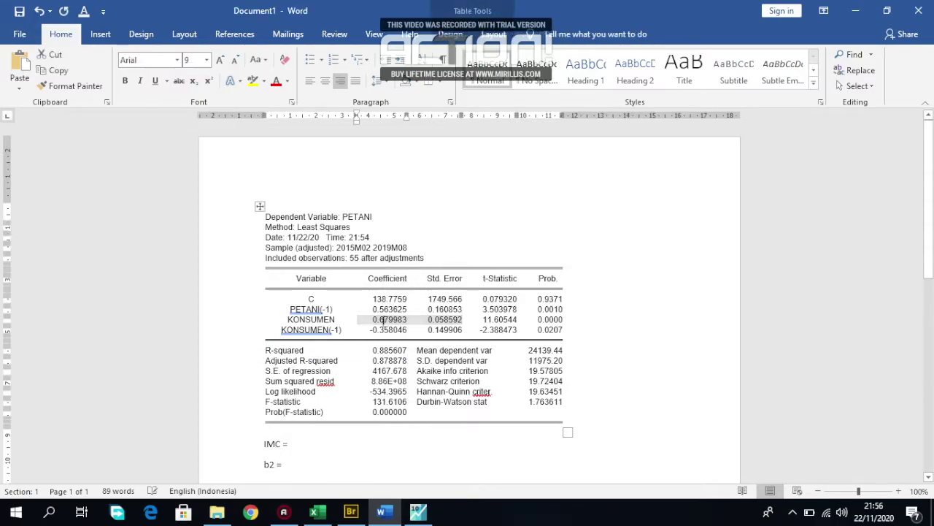
pyautogui.doubleClick(392, 321)
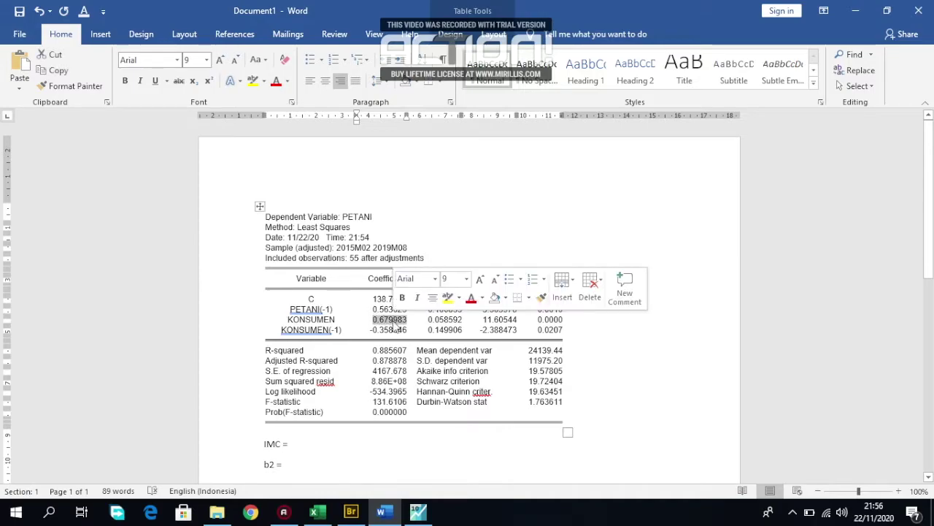
pyautogui.click(288, 466)
pyautogui.hotkey('ctrl', 'v')
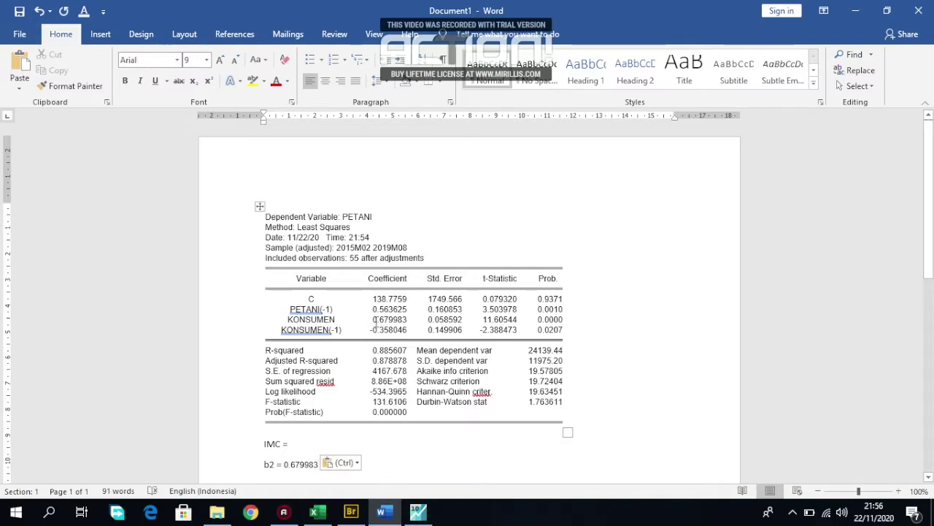
# Fill in IMC as the PETANI(-1) coefficient divided by the KONSUMEN(-1) coefficient, 0.563625 / -0.358046
pyautogui.moveTo(373, 309); pyautogui.dragTo(400, 314)
pyautogui.hotkey('ctrl', 'c')
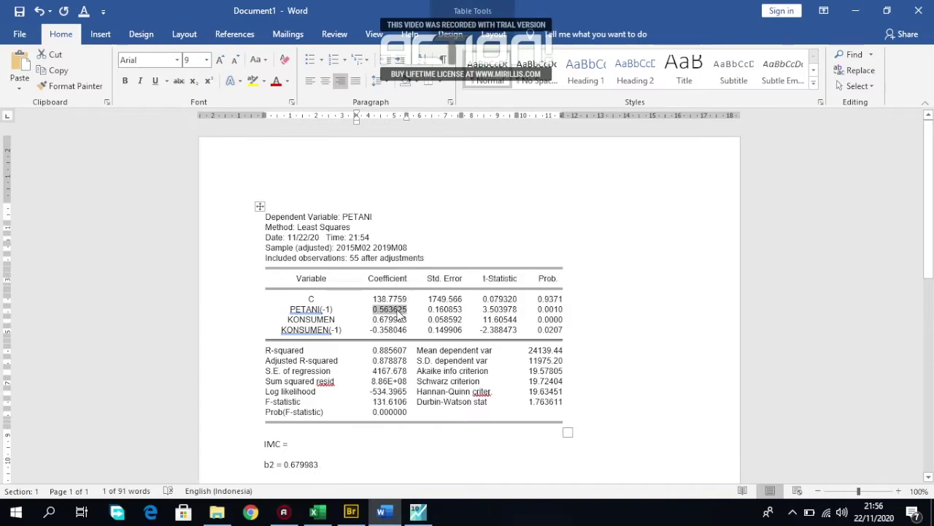
pyautogui.click(294, 445)
pyautogui.hotkey('ctrl', 'v')
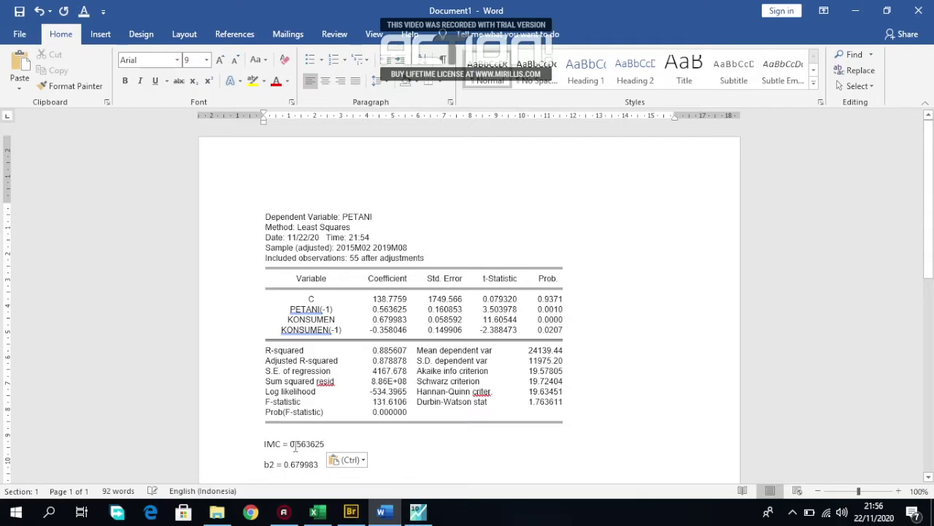
pyautogui.write('/')
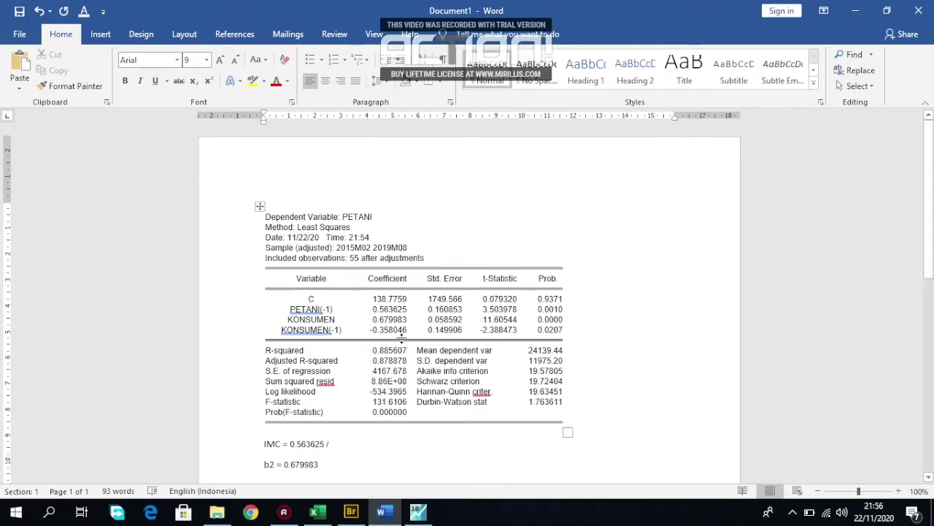
pyautogui.doubleClick(379, 330)
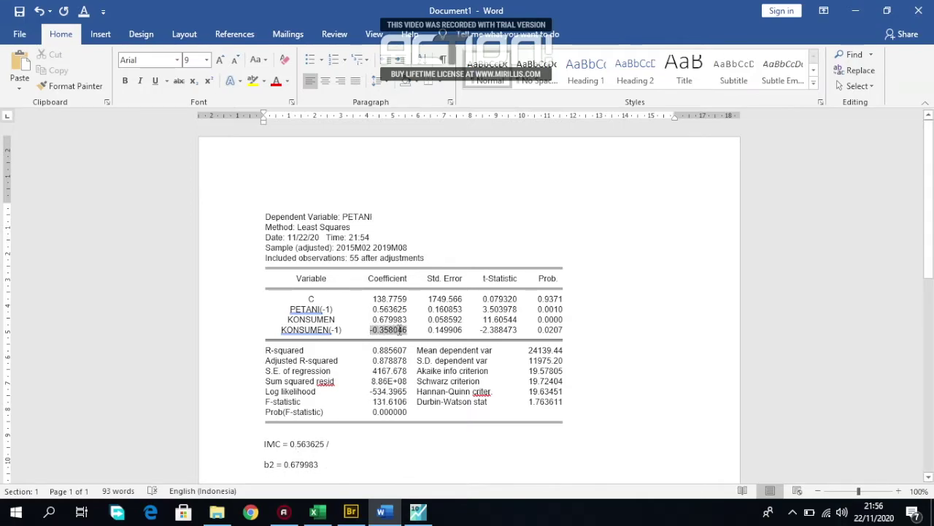
pyautogui.click(338, 446)
pyautogui.hotkey('ctrl', 'v')
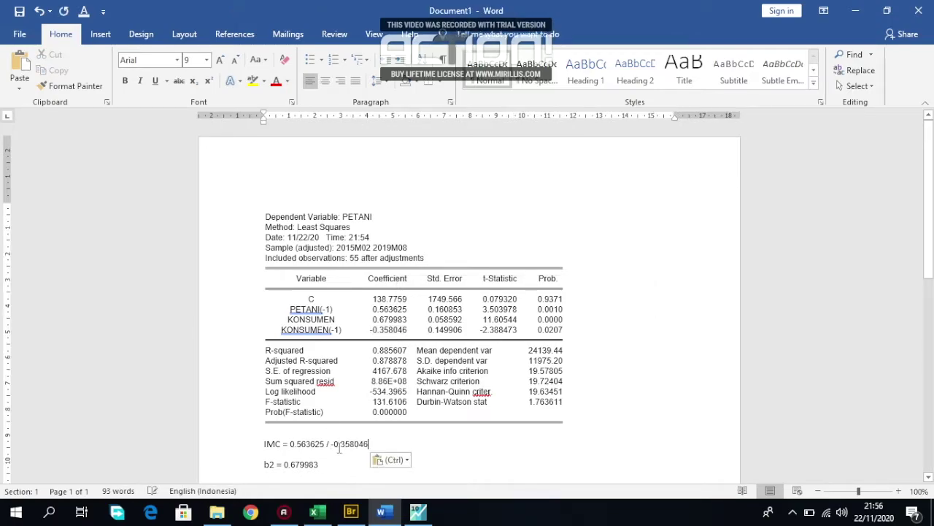
# Copy the IMC expression 0.563625 / -0.358046 into cell G43 of Sheet2 in Excel and turn it into a calculating formula
pyautogui.moveTo(290, 444); pyautogui.dragTo(365, 451)
pyautogui.hotkey('ctrl', 'c')
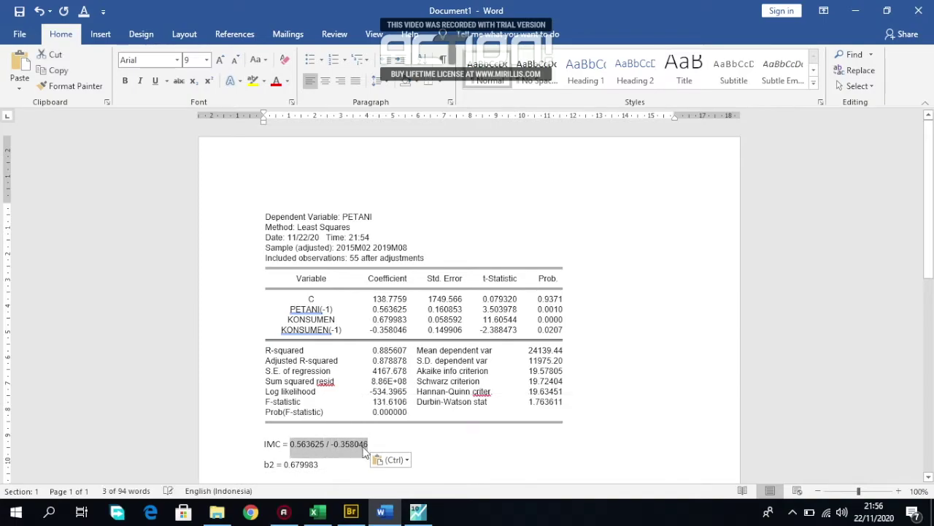
pyautogui.click(313, 512)
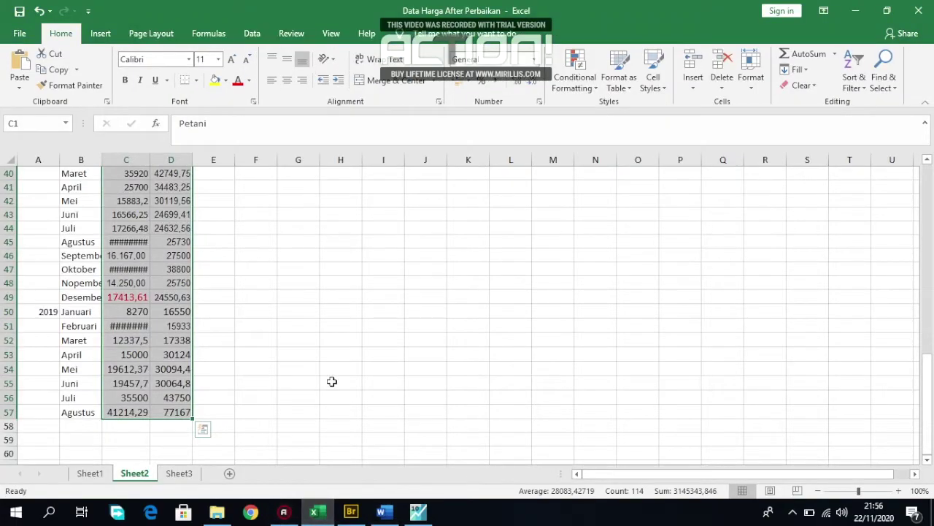
pyautogui.click(288, 218)
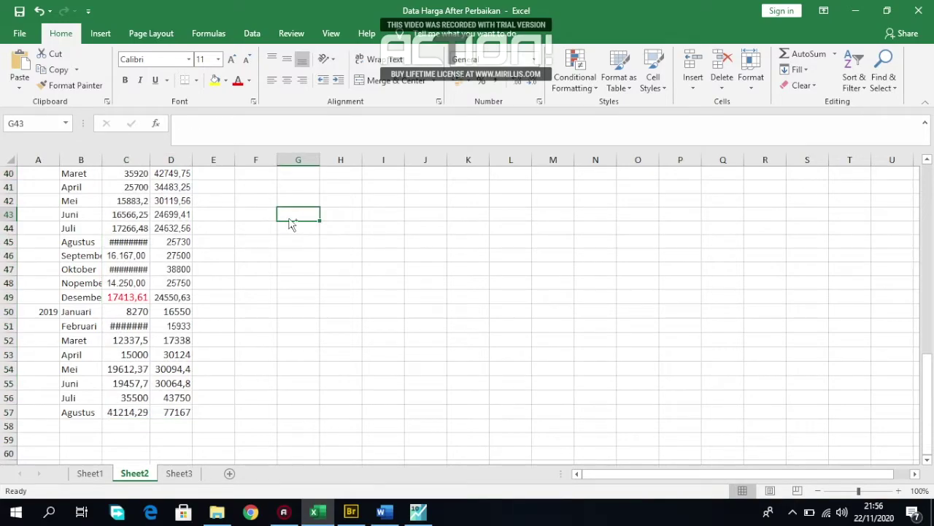
pyautogui.hotkey('ctrl', 'v')
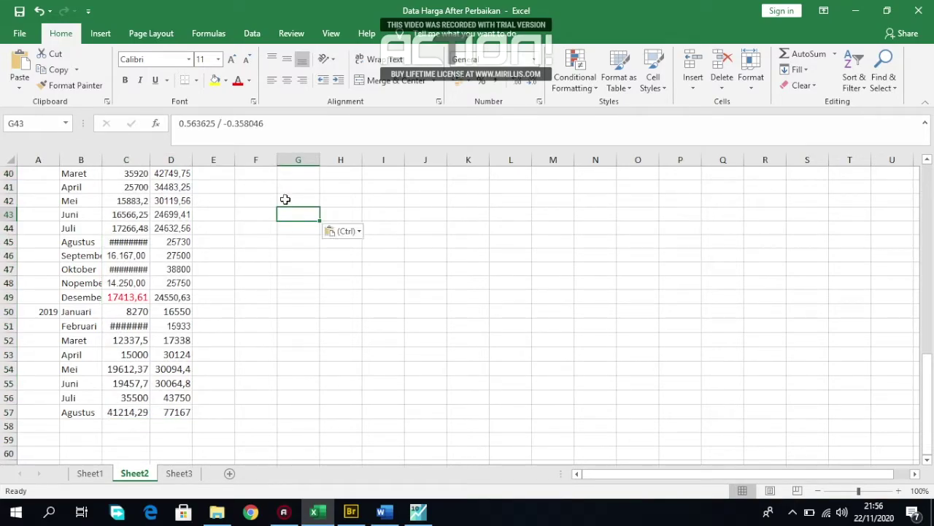
pyautogui.click(178, 122)
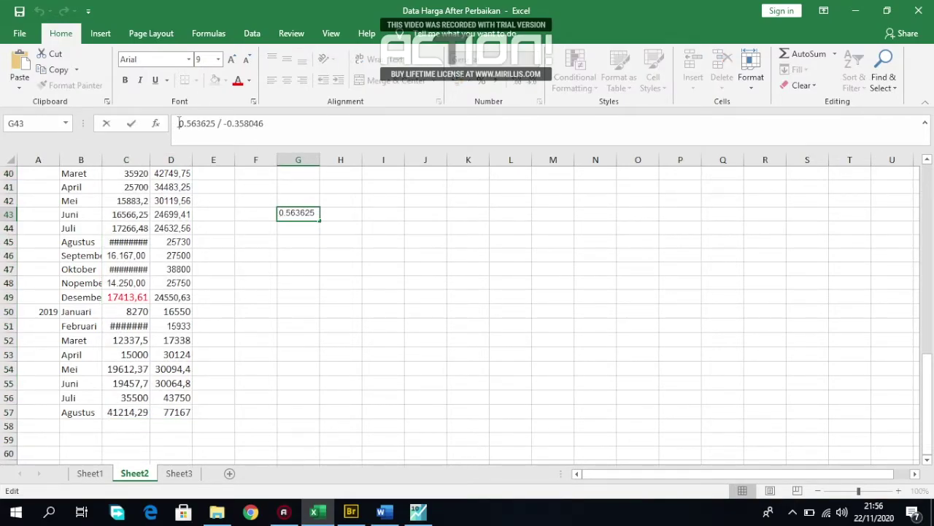
pyautogui.write('=')
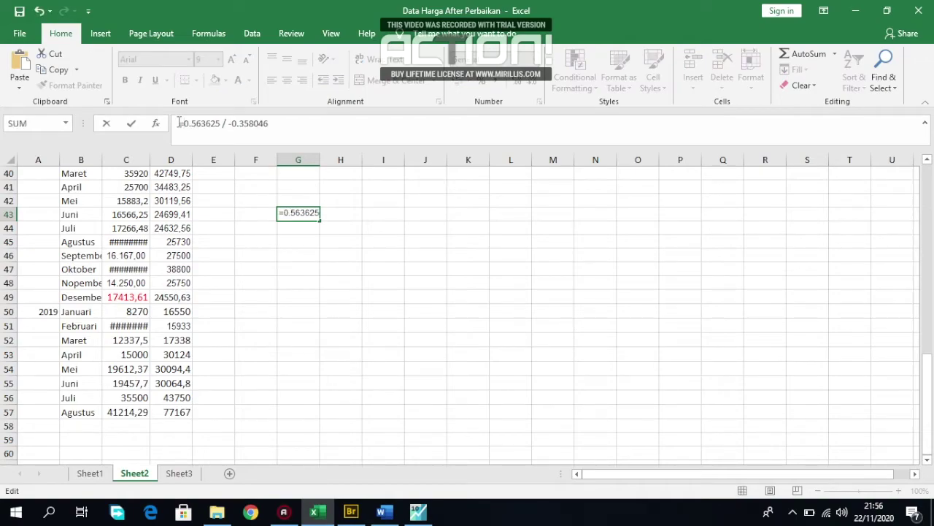
pyautogui.press('Return')
pyautogui.press('Return')
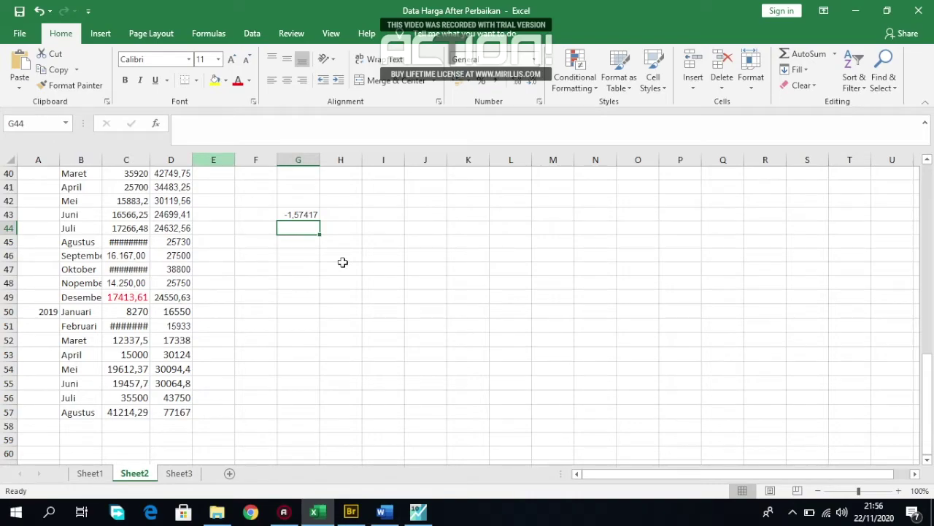
# Return to the Word document and append the result "= -1,57" to the end of the IMC line
pyautogui.click(396, 516)
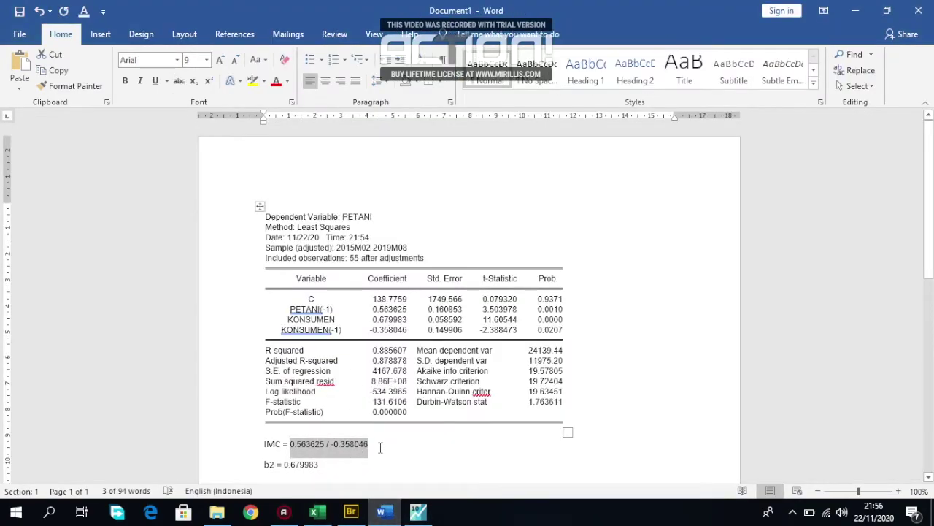
pyautogui.click(380, 445)
pyautogui.write('=')
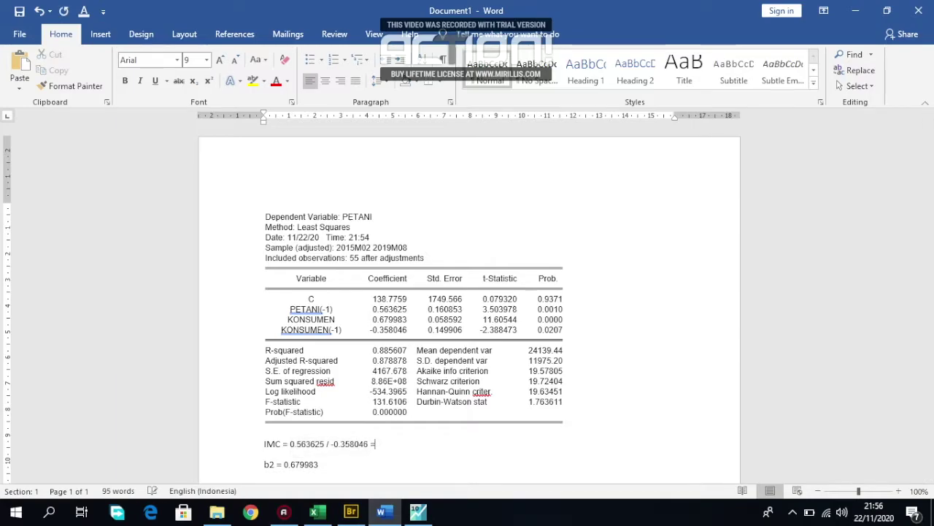
pyautogui.write(' -1,57')
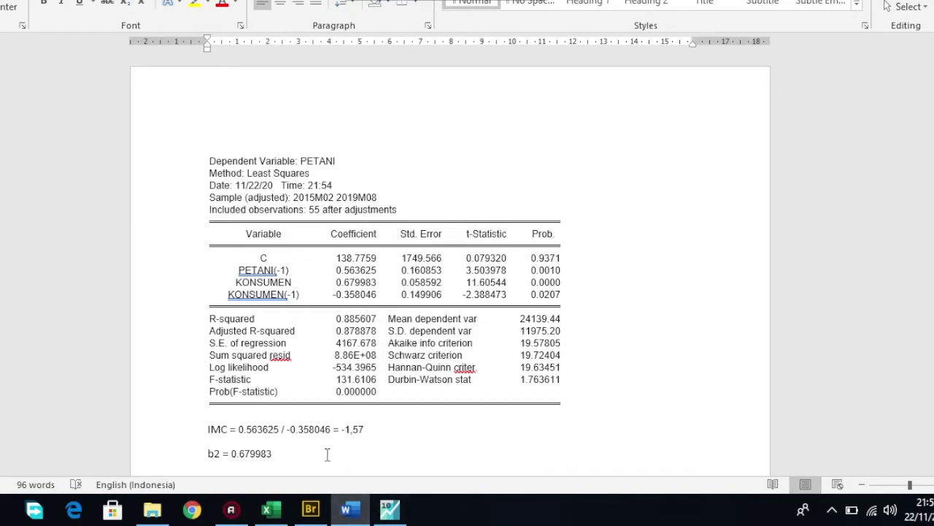
pyautogui.moveTo(307, 454); pyautogui.dragTo(210, 150)
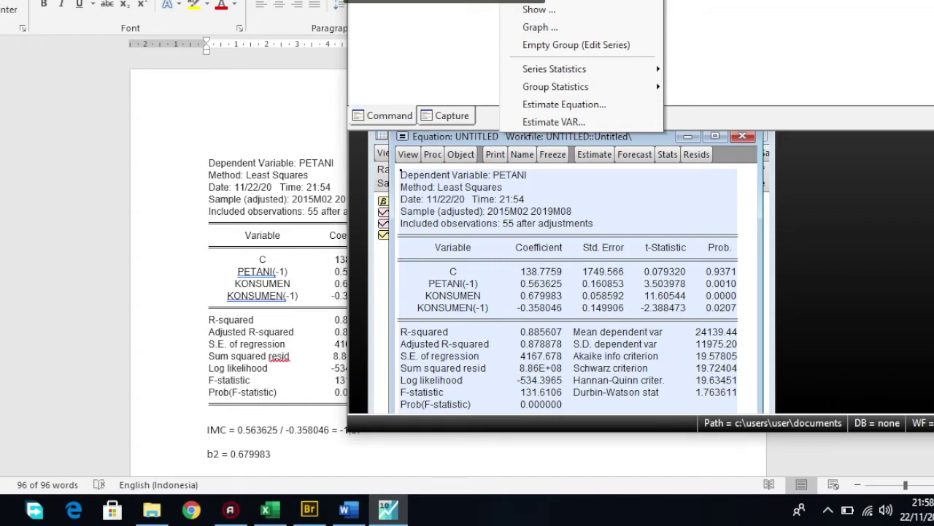
pyautogui.moveTo(555, 76)
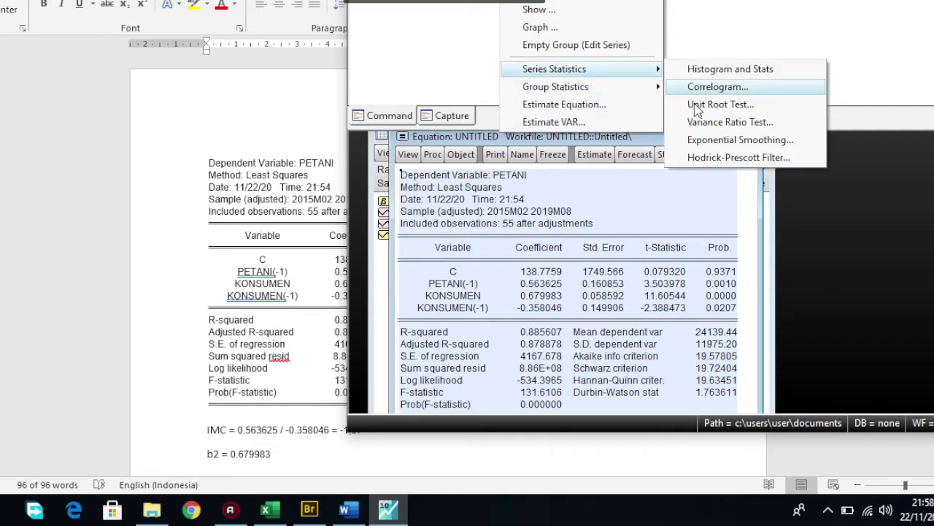
pyautogui.moveTo(622, 89)
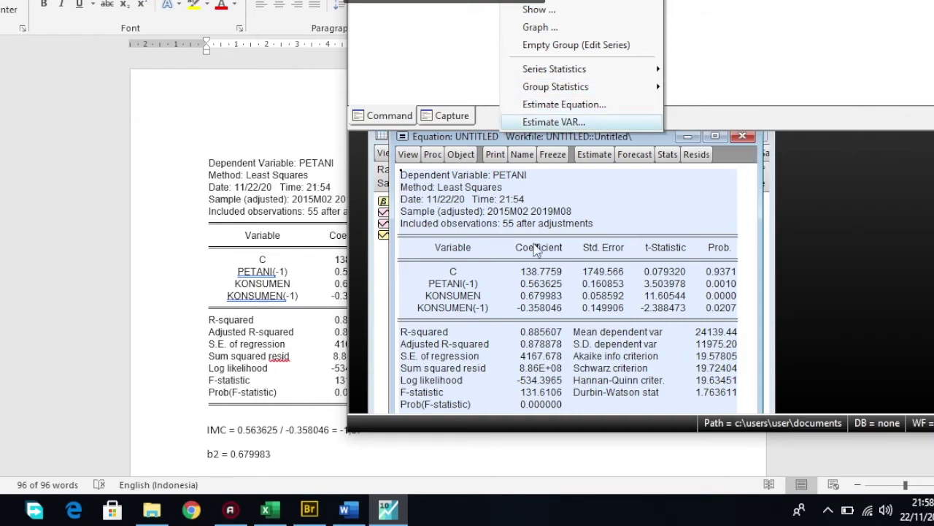
pyautogui.click(616, 222)
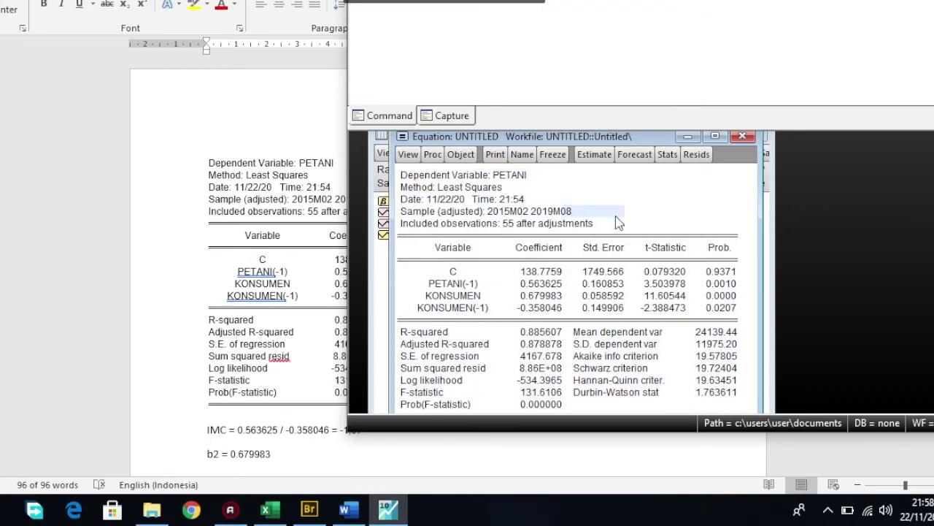